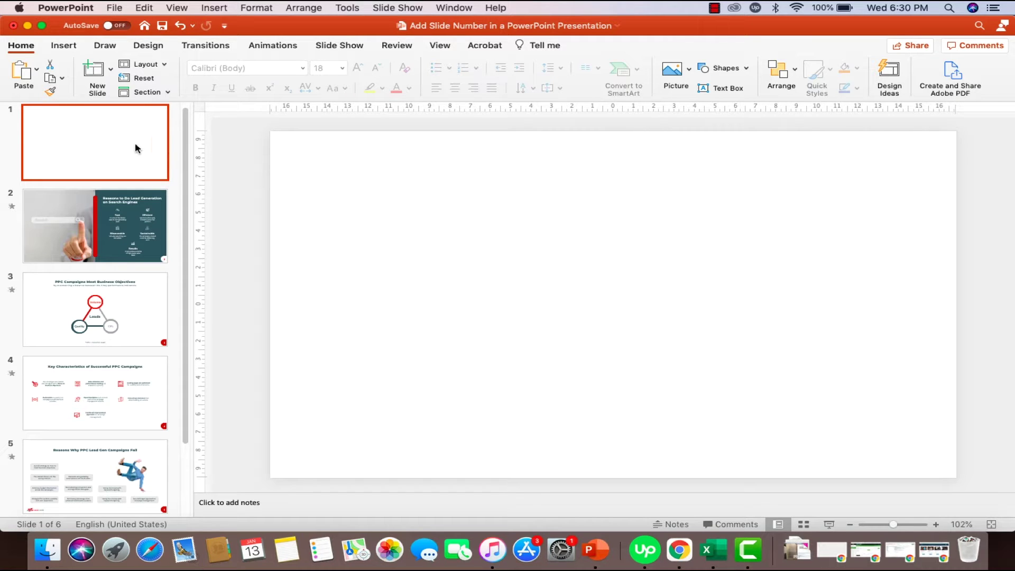
- Add a blank slide and draw a text box in the first slide's bottom-right corner
{"action": "key", "text": "Return"}
{"action": "left_click", "coordinate": [144, 180]}
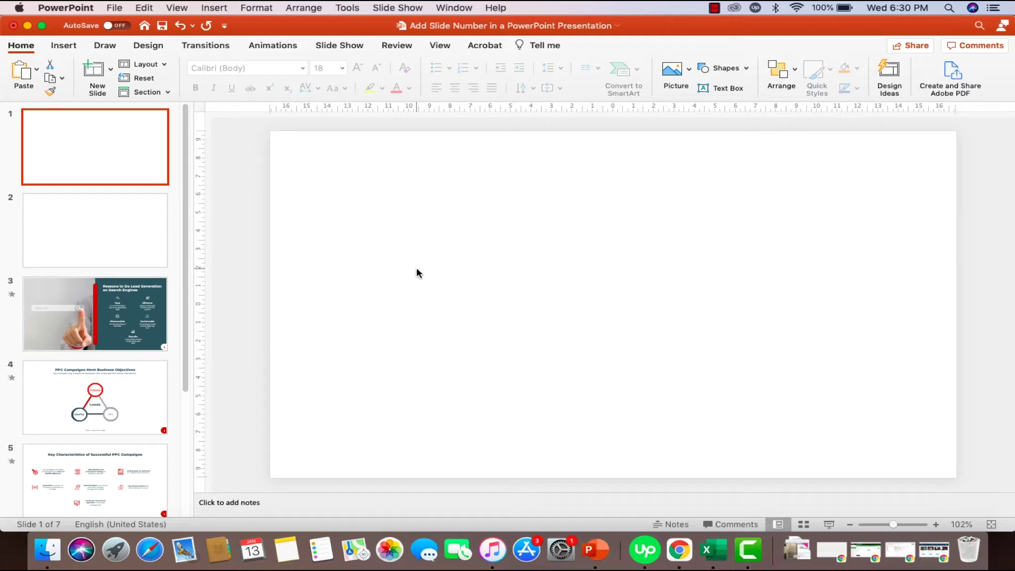
{"action": "left_click", "coordinate": [64, 46]}
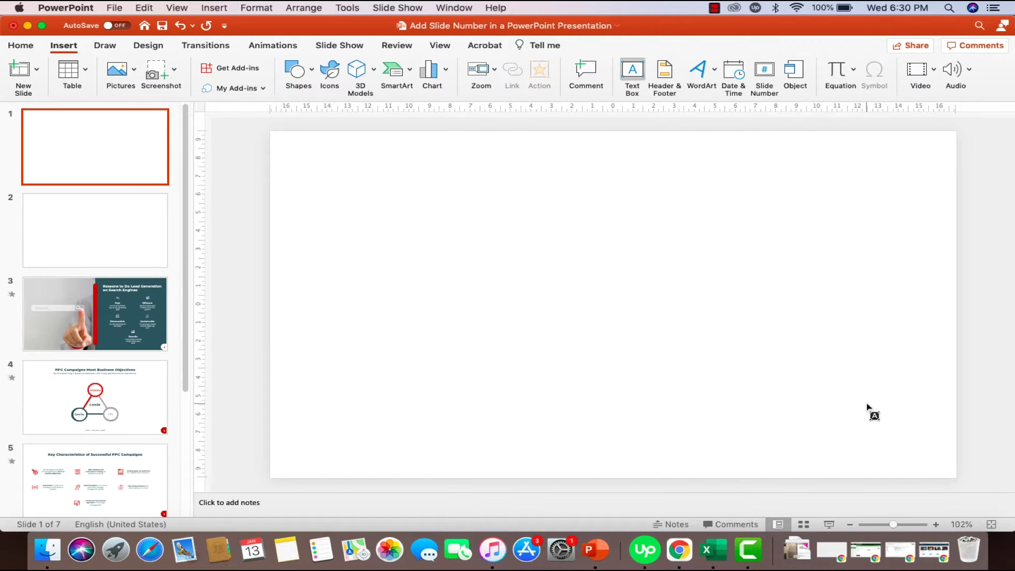
{"action": "left_click_drag", "start_coordinate": [919, 438], "coordinate": [957, 474]}
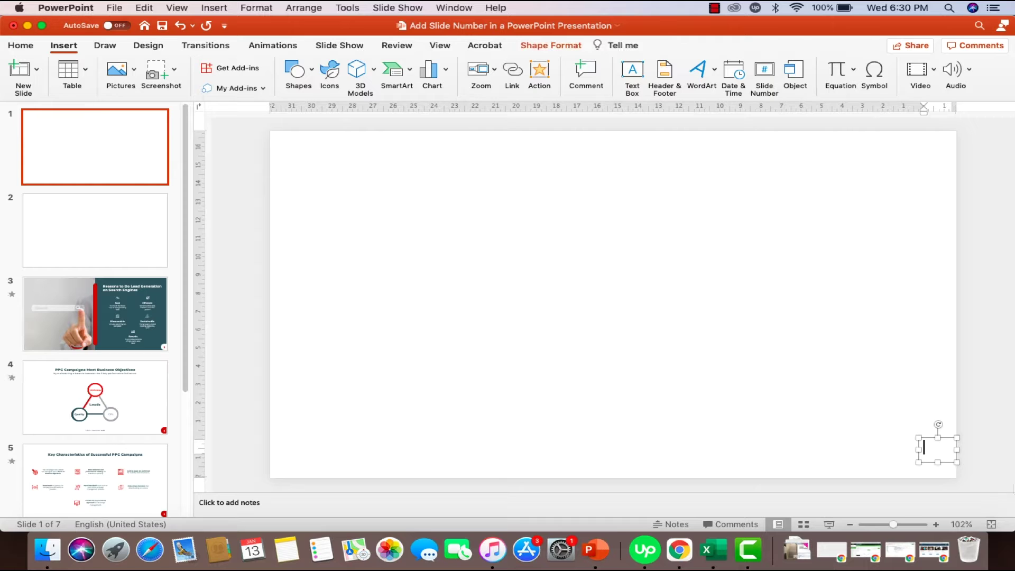
- Type 1 in the corner box, center it, and pick where the slide copies go
{"action": "type", "text": "1"}
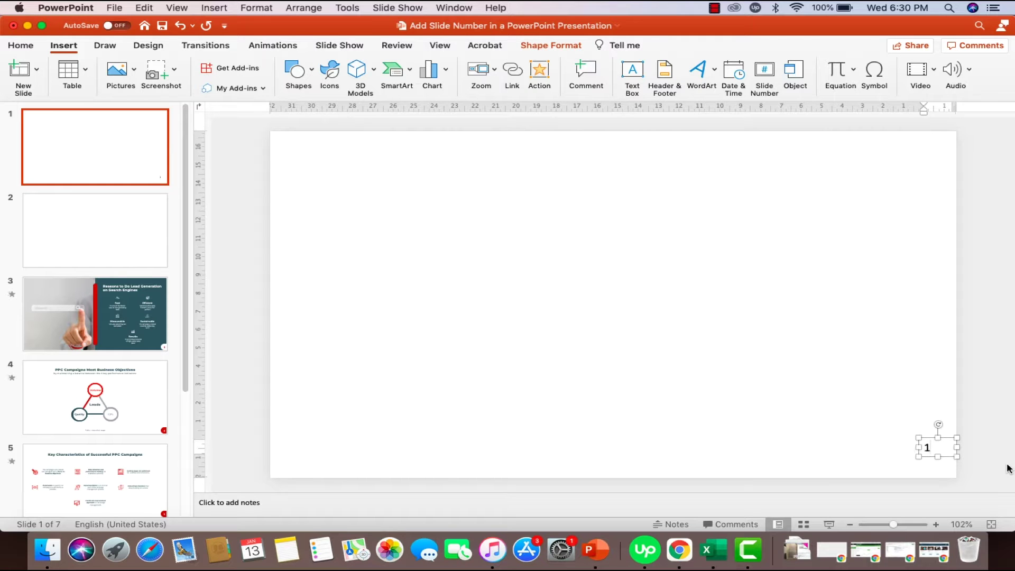
{"action": "left_click", "coordinate": [21, 46]}
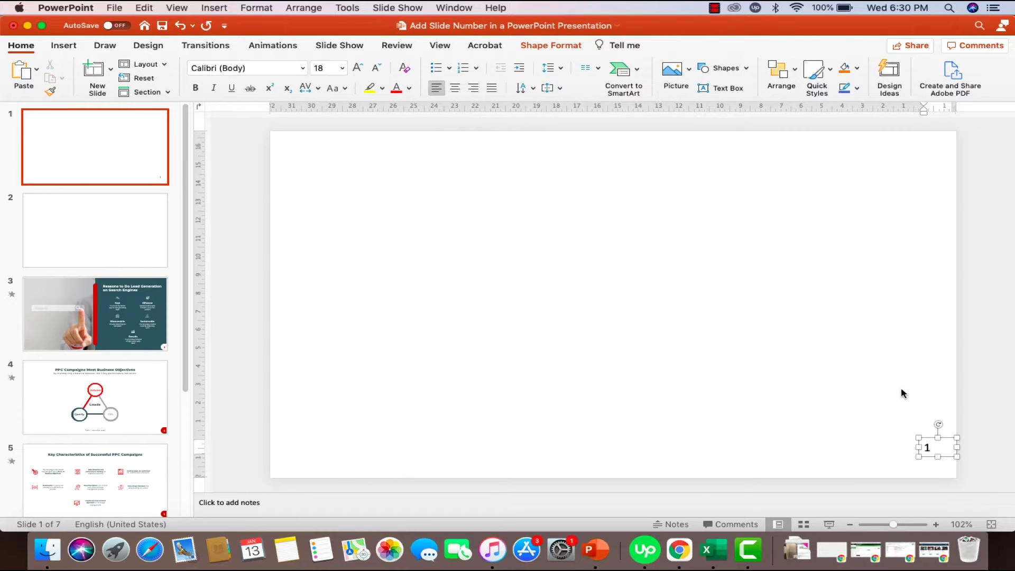
{"action": "key", "text": "Escape"}
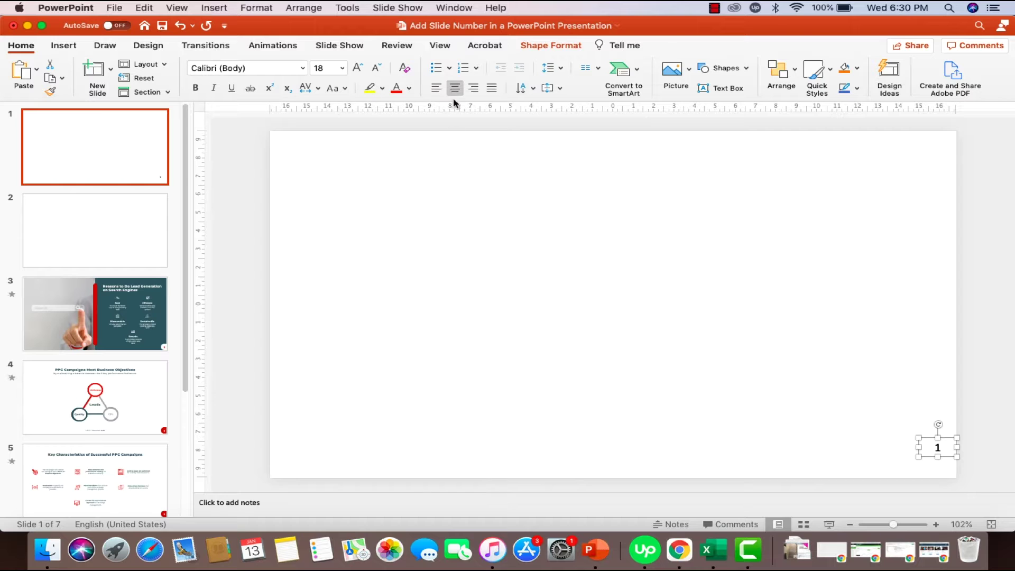
{"action": "left_click", "coordinate": [213, 170]}
- Paste copies of the numbered slide and retype the corner numbers on slides 2 and 3
{"action": "key", "text": "super+v"}
{"action": "key", "text": "super+v"}
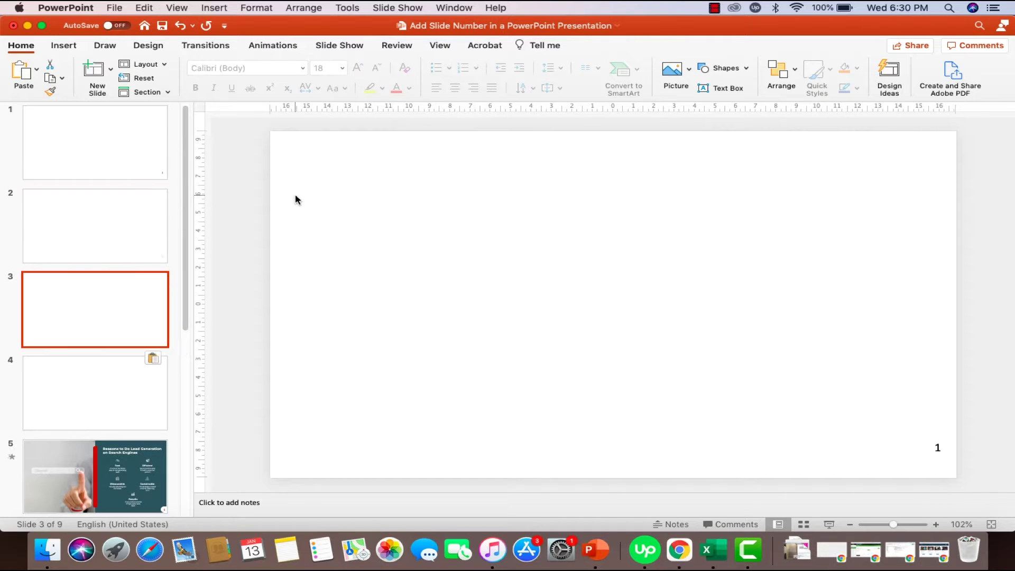
{"action": "left_click", "coordinate": [110, 177]}
{"action": "left_click", "coordinate": [140, 227]}
{"action": "left_click", "coordinate": [138, 322]}
{"action": "left_click", "coordinate": [139, 249]}
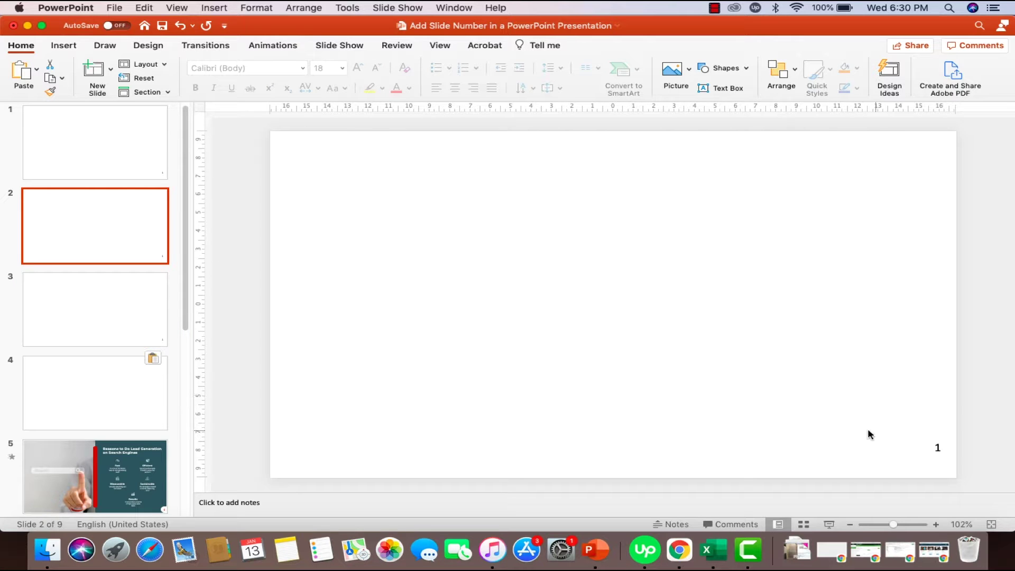
{"action": "double_click", "coordinate": [939, 447]}
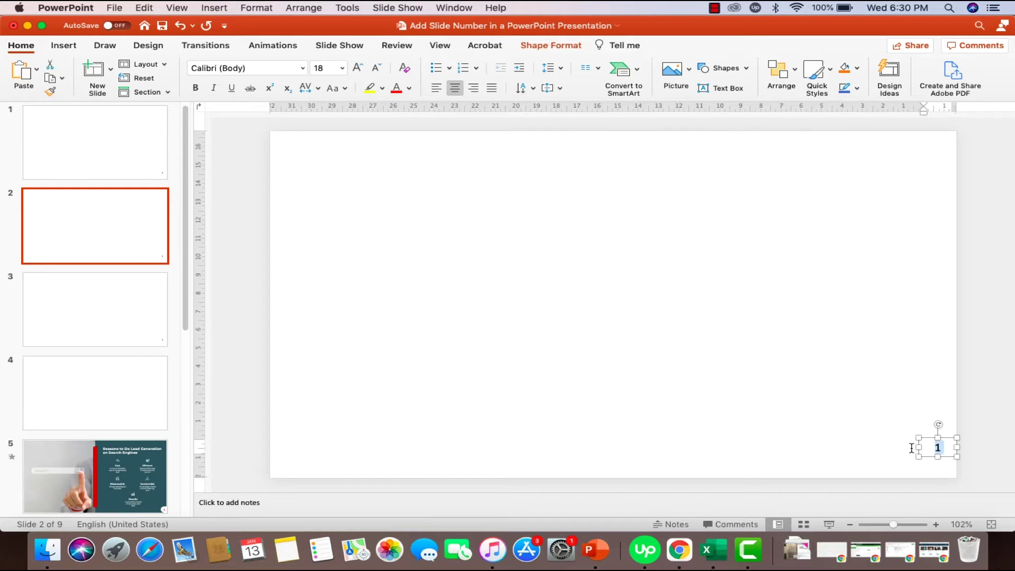
{"action": "left_click", "coordinate": [100, 291]}
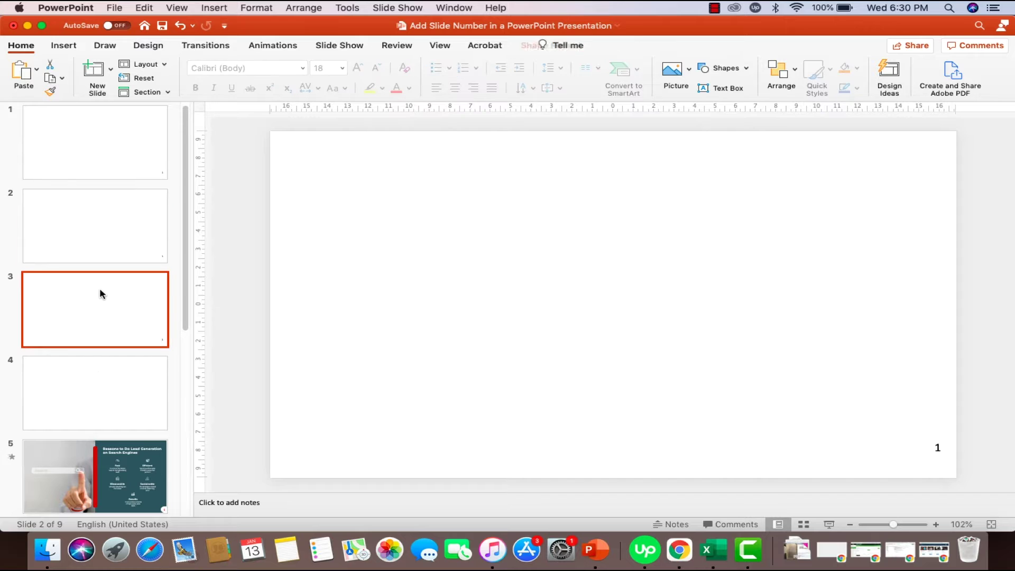
{"action": "left_click", "coordinate": [939, 448]}
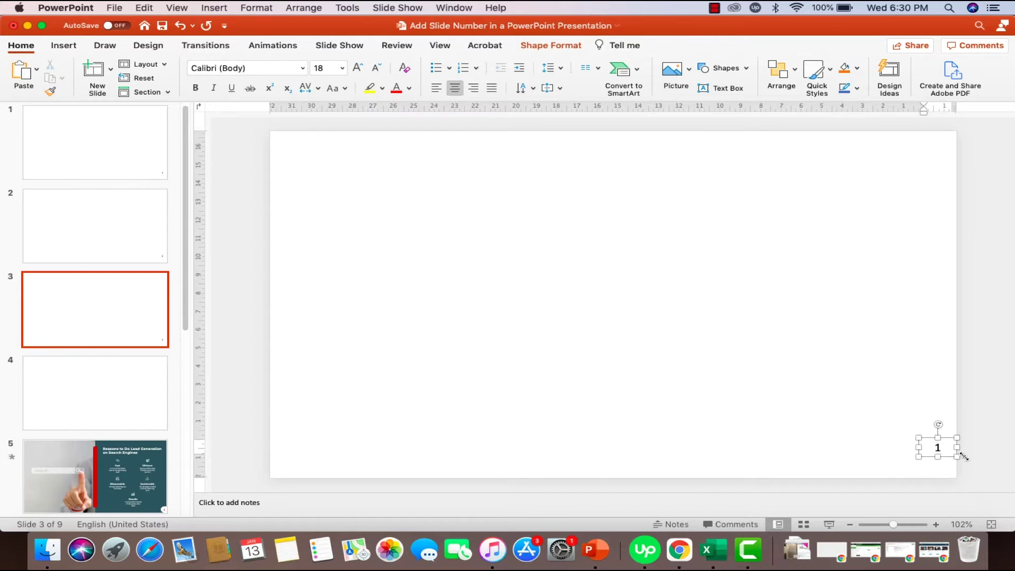
- Move slide 3 up into second position and check each slide's corner number
{"action": "left_click", "coordinate": [112, 167]}
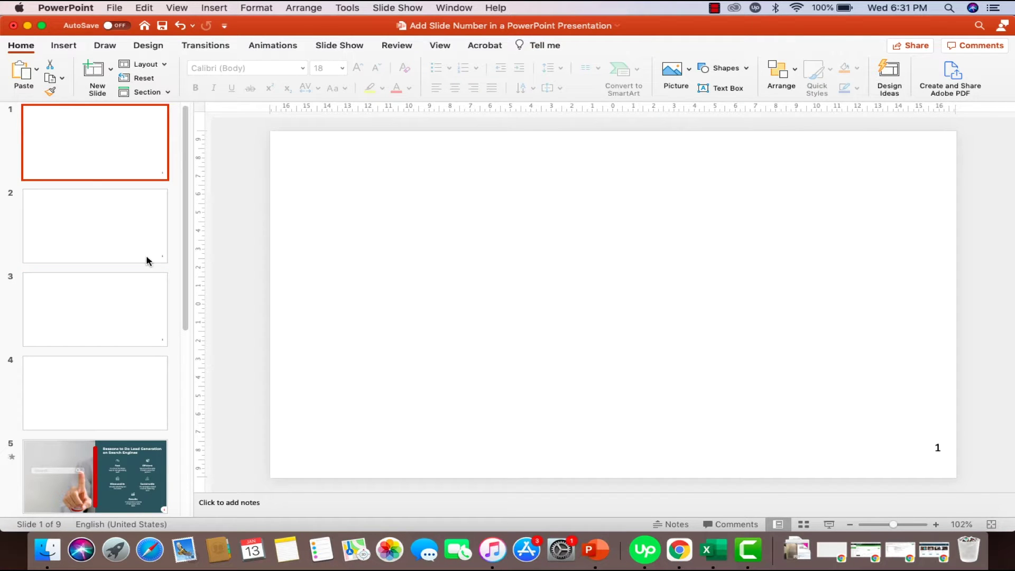
{"action": "left_click", "coordinate": [141, 298]}
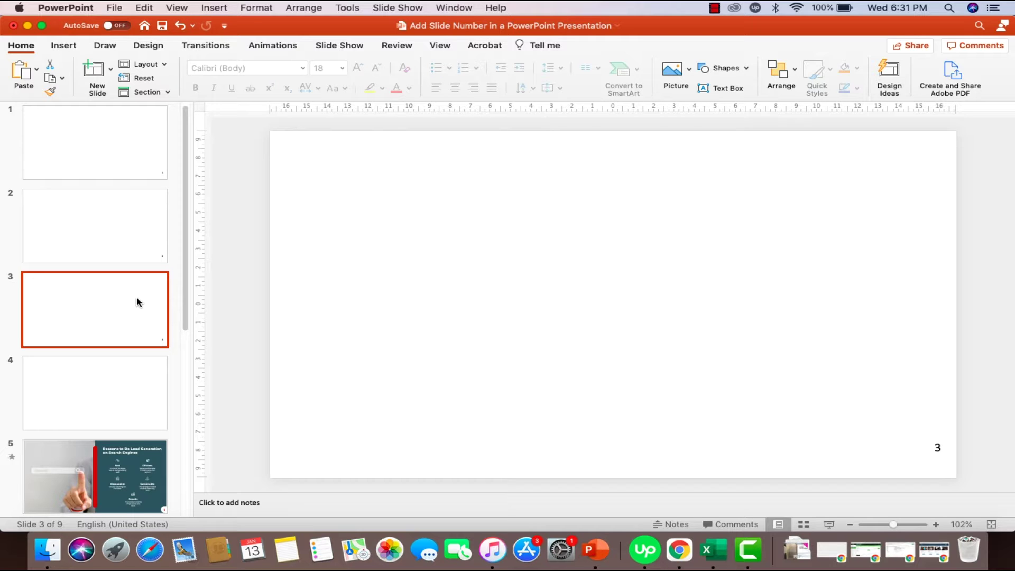
{"action": "left_click_drag", "start_coordinate": [137, 298], "coordinate": [136, 191]}
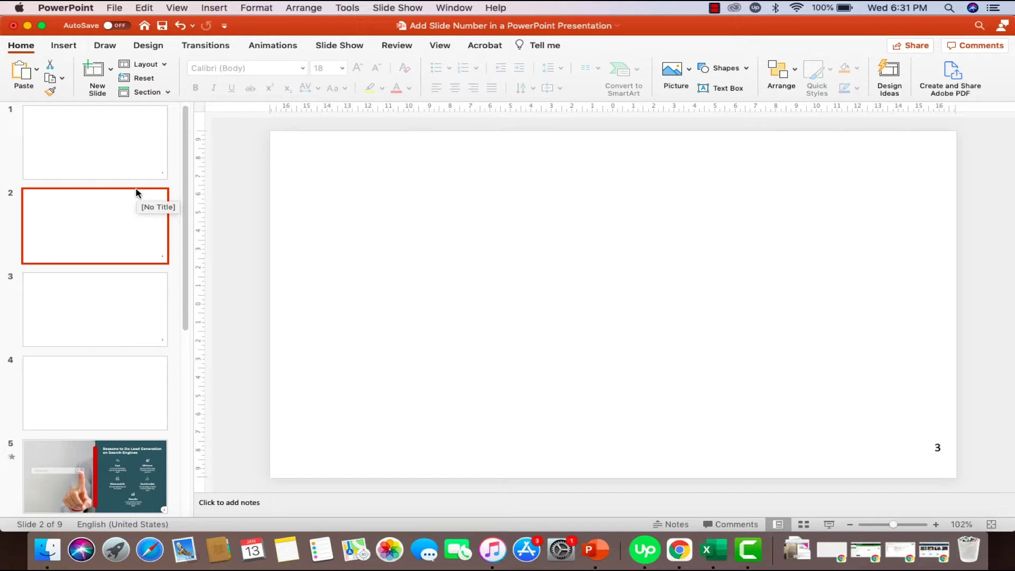
{"action": "left_click", "coordinate": [135, 163]}
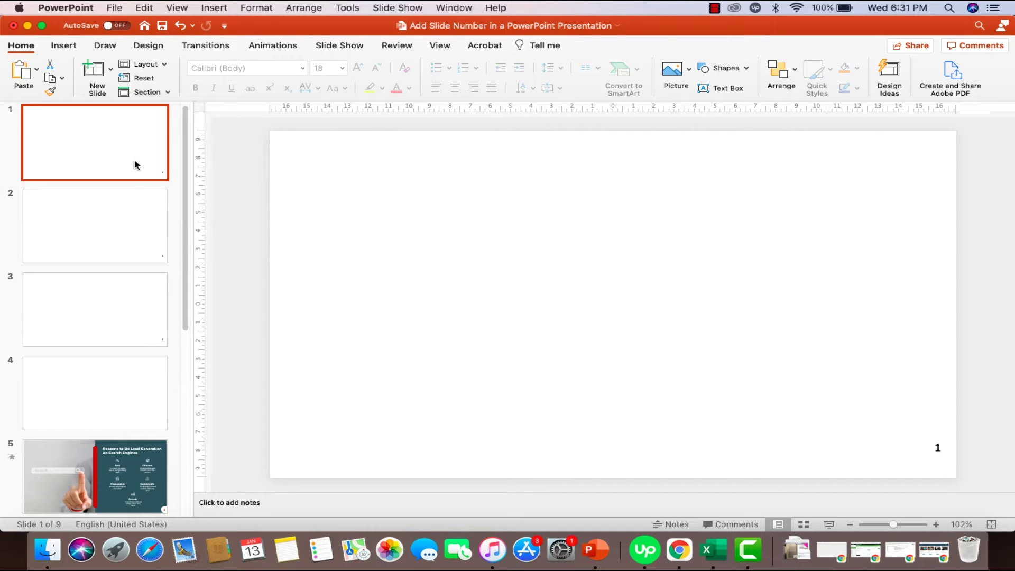
{"action": "left_click", "coordinate": [134, 231]}
{"action": "left_click", "coordinate": [136, 309]}
{"action": "left_click", "coordinate": [141, 249]}
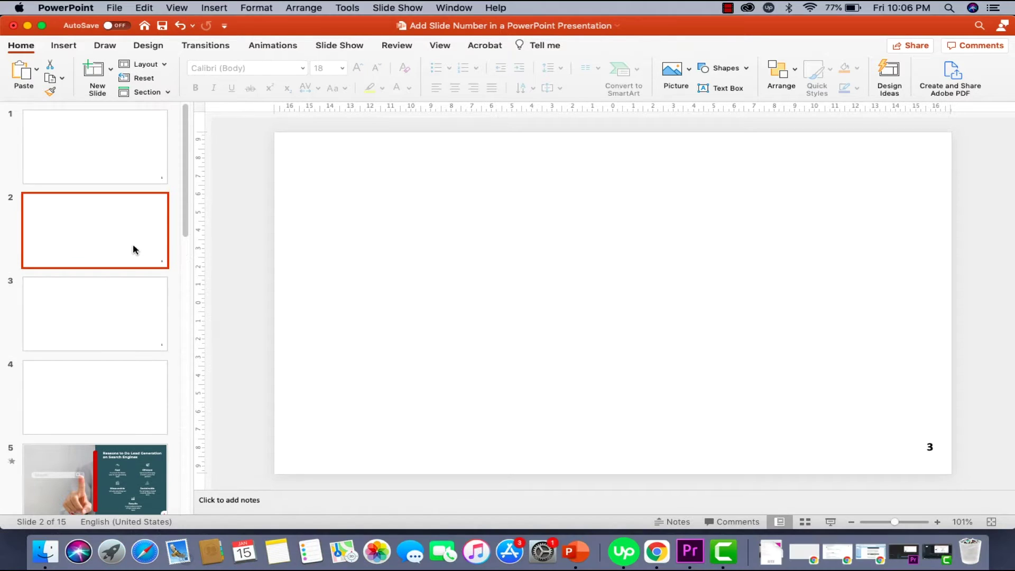
- Review the red number badges on slides 5–7, then select the two numbered blank copies
{"action": "scroll", "coordinate": [133, 248], "scroll_direction": "down", "scroll_amount": 5}
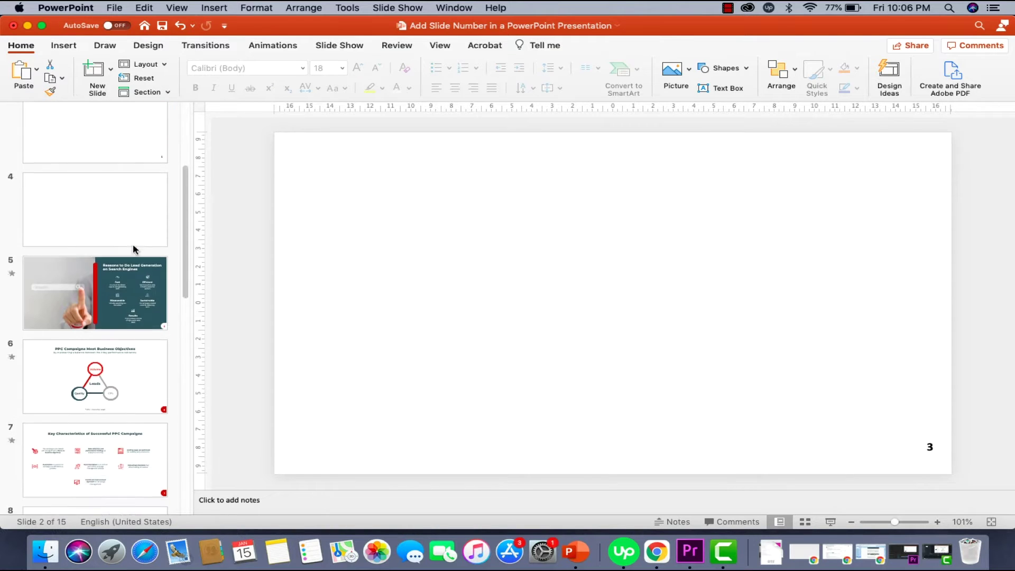
{"action": "left_click", "coordinate": [134, 249]}
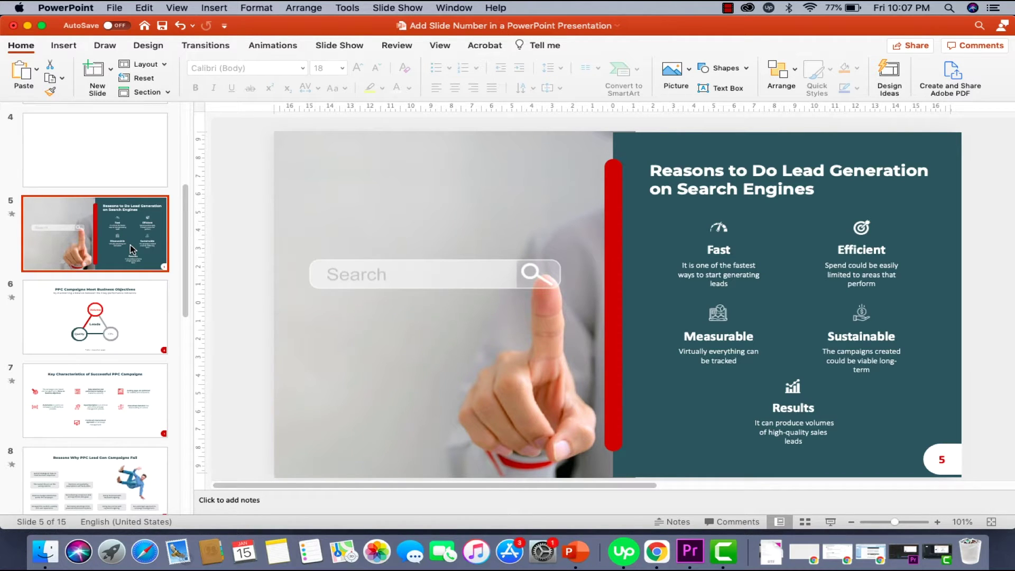
{"action": "left_click", "coordinate": [123, 314]}
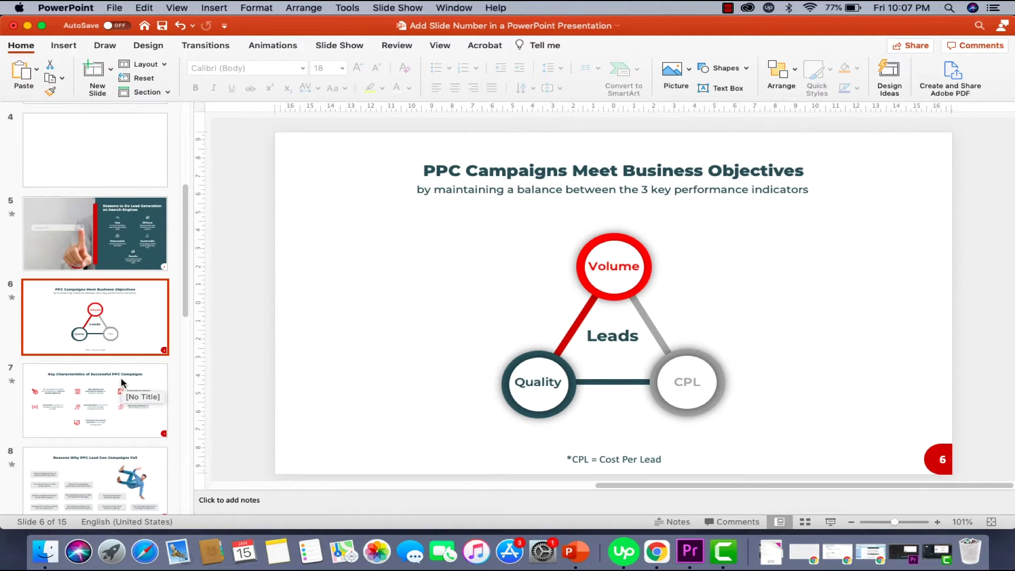
{"action": "left_click", "coordinate": [121, 387]}
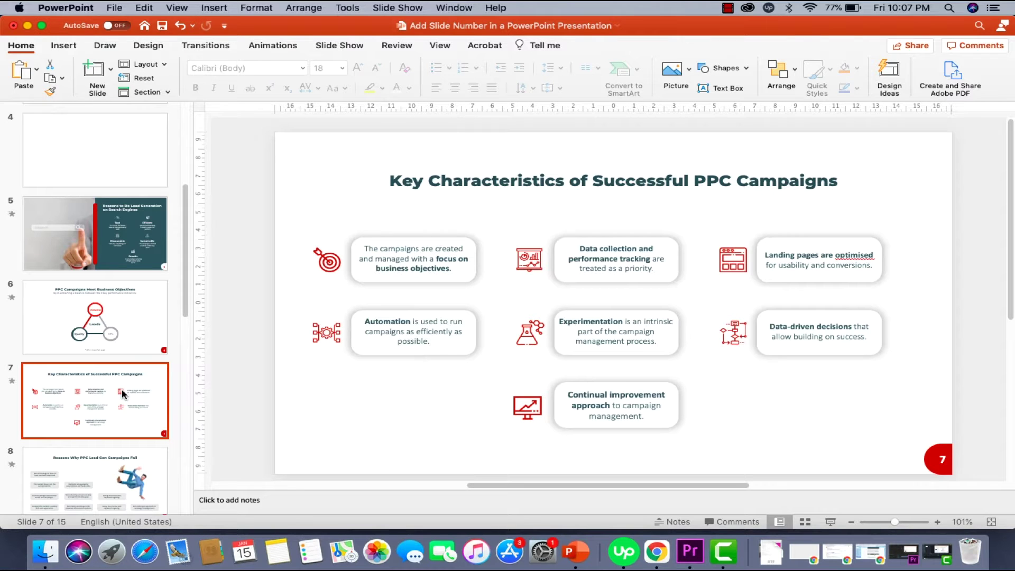
{"action": "scroll", "coordinate": [100, 230], "scroll_direction": "up", "scroll_amount": 5}
{"action": "left_click", "coordinate": [110, 243]}
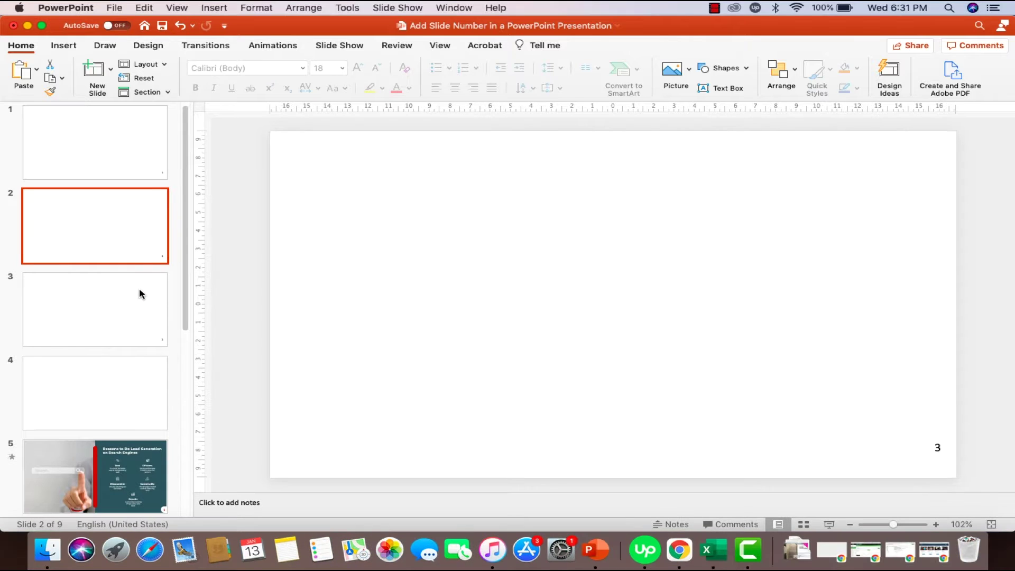
{"action": "left_click", "coordinate": [139, 288], "text": "shift"}
- Delete the two selected blank copies and remove the typed 1 from slide 1
{"action": "key", "text": "Delete"}
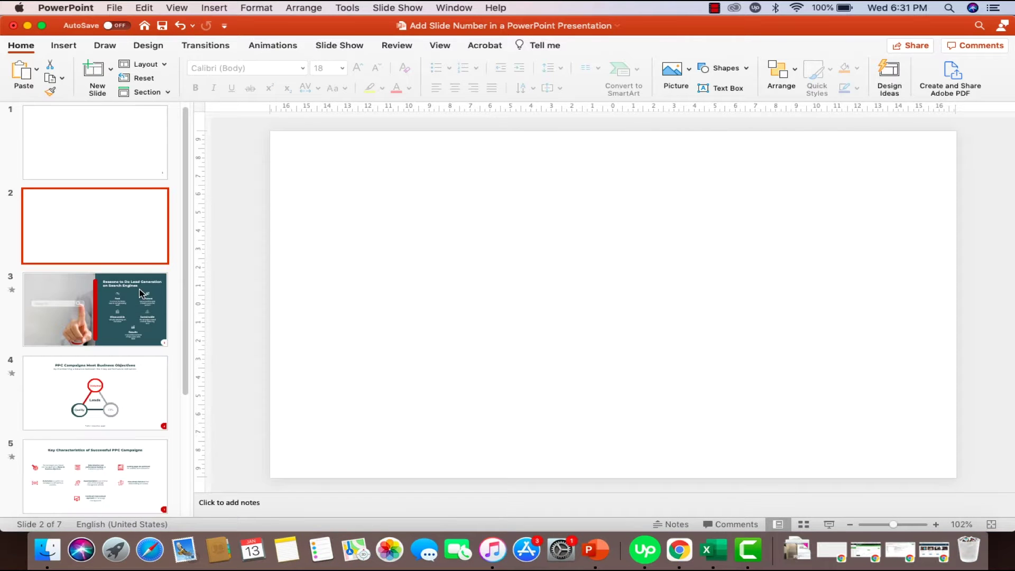
{"action": "left_click", "coordinate": [131, 155]}
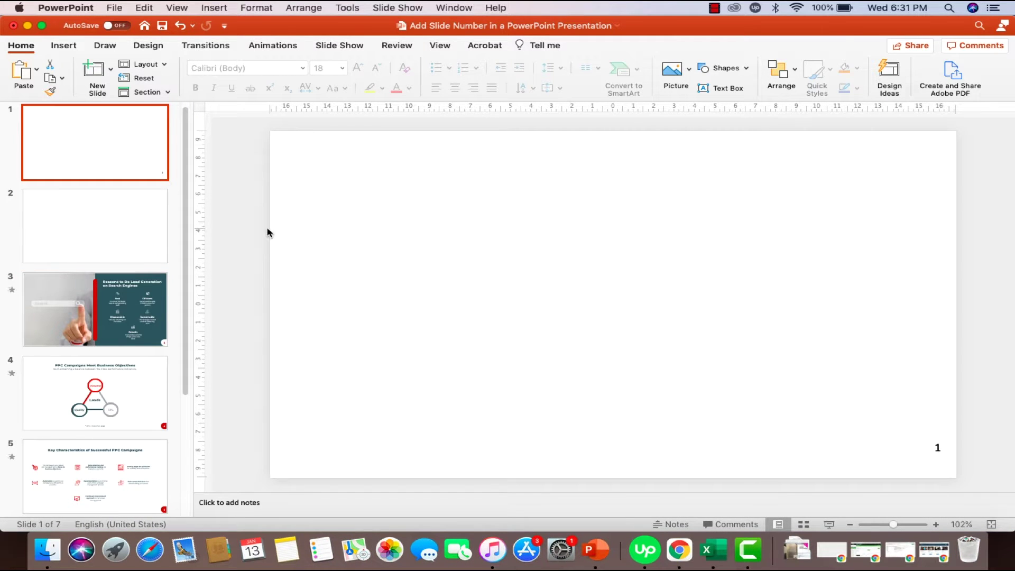
{"action": "left_click", "coordinate": [934, 444]}
{"action": "key", "text": "Delete"}
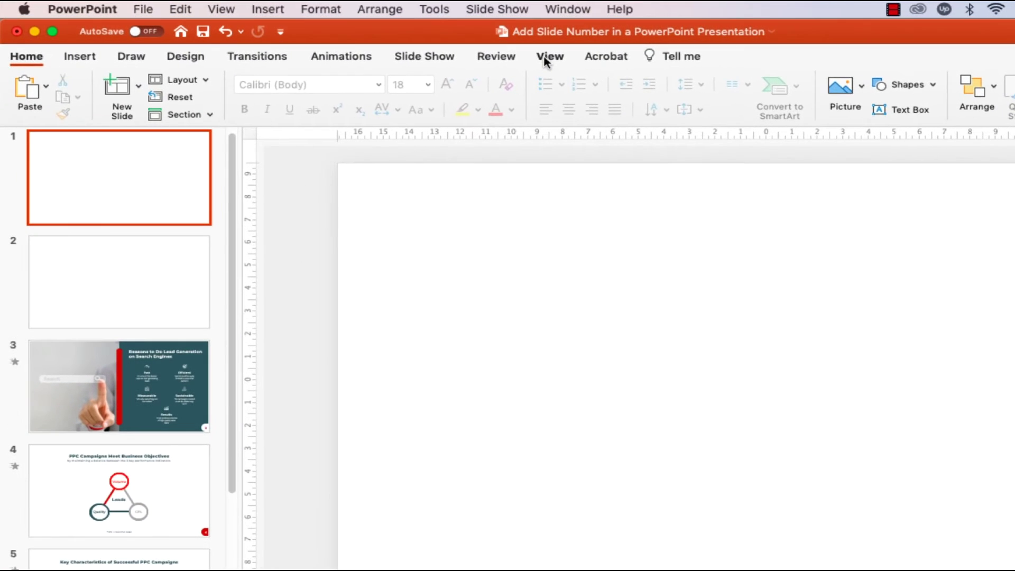
{"action": "left_click", "coordinate": [548, 57]}
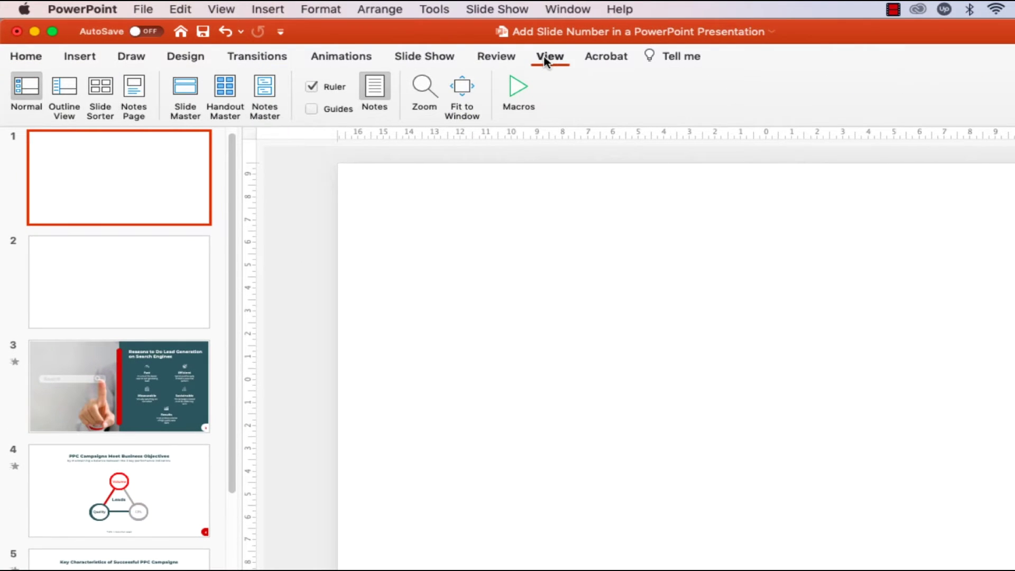
- Enter Slide Master view and insert a new layout after the Title Only layout
{"action": "left_click", "coordinate": [185, 87]}
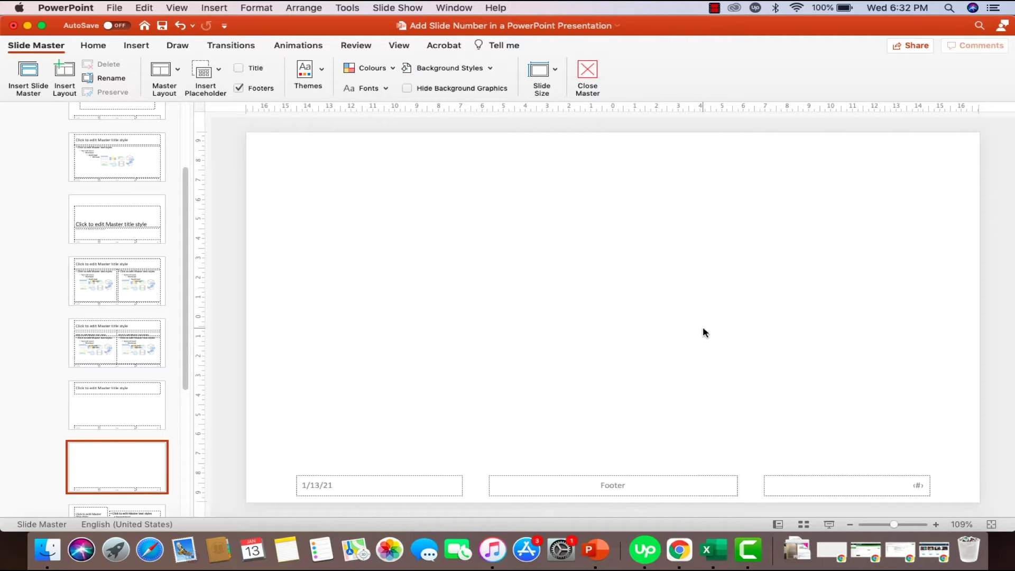
{"action": "left_click_drag", "start_coordinate": [119, 417], "coordinate": [123, 448]}
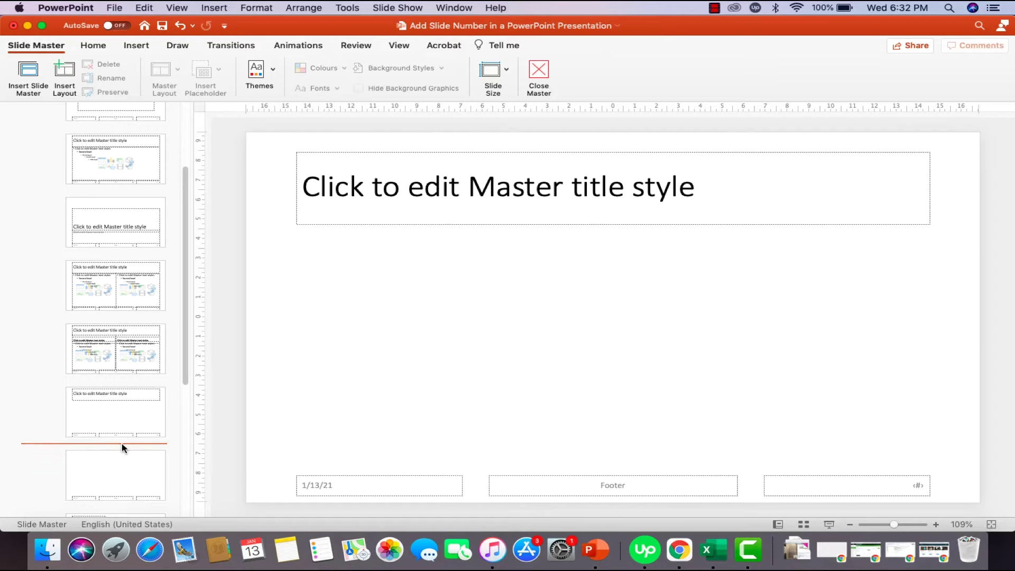
{"action": "scroll", "coordinate": [123, 449], "scroll_direction": "down", "scroll_amount": 2}
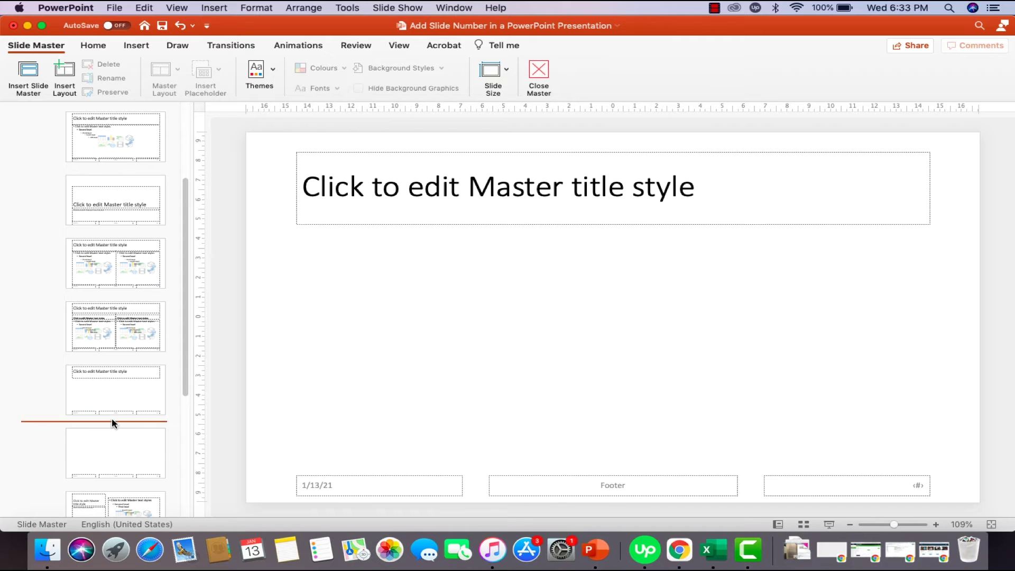
{"action": "left_click", "coordinate": [142, 405]}
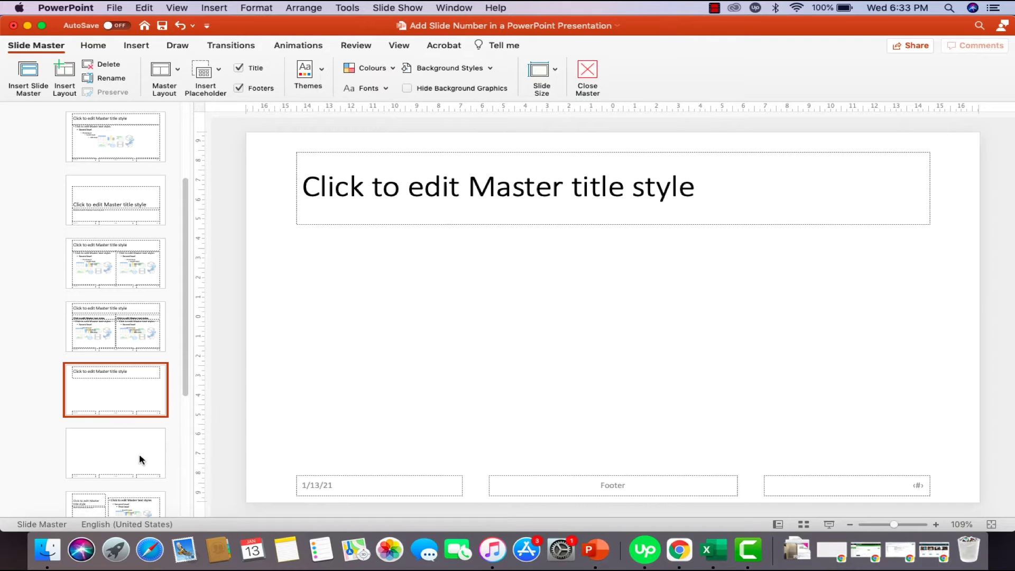
{"action": "left_click", "coordinate": [136, 453]}
{"action": "left_click", "coordinate": [135, 406]}
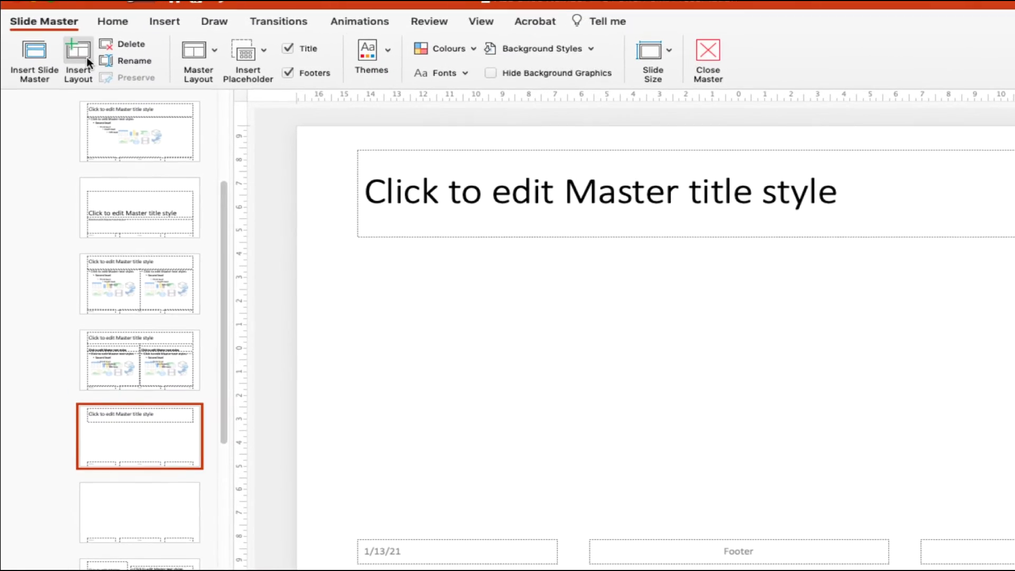
{"action": "left_click", "coordinate": [81, 56]}
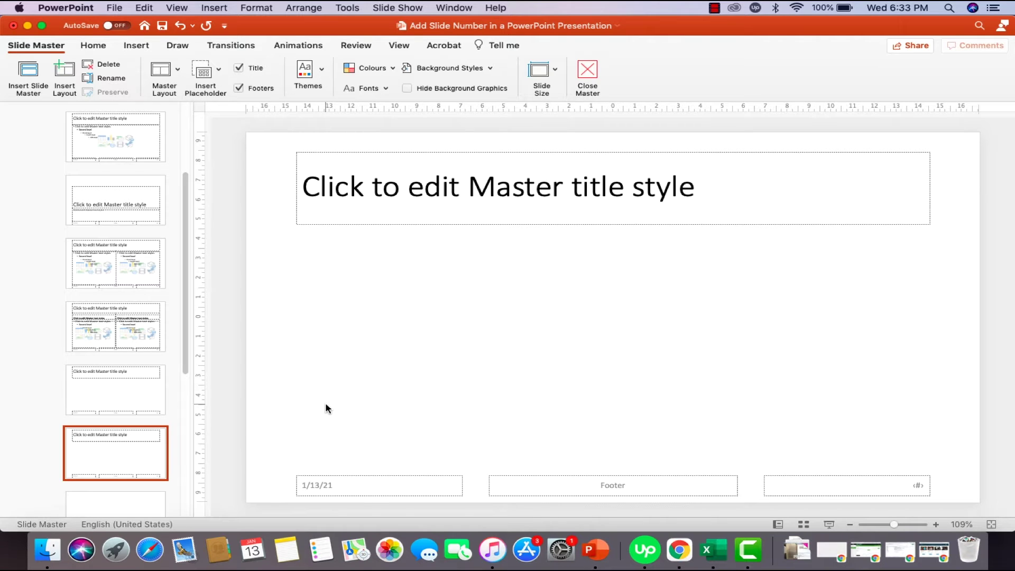
- Delete the new layout's title, date and footer placeholders, keeping the slide-number box
{"action": "left_click", "coordinate": [426, 223]}
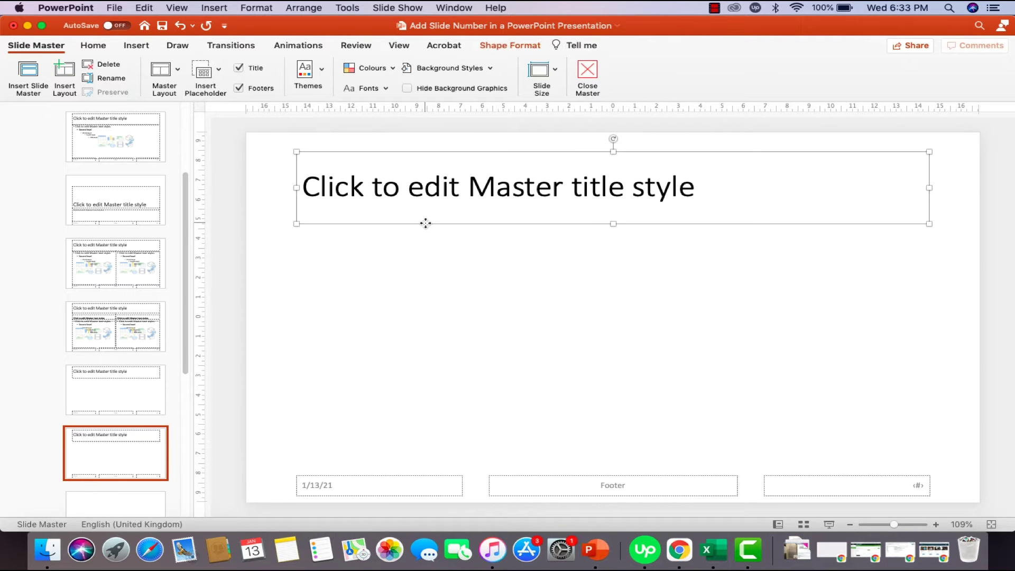
{"action": "left_click", "coordinate": [441, 476], "text": "shift"}
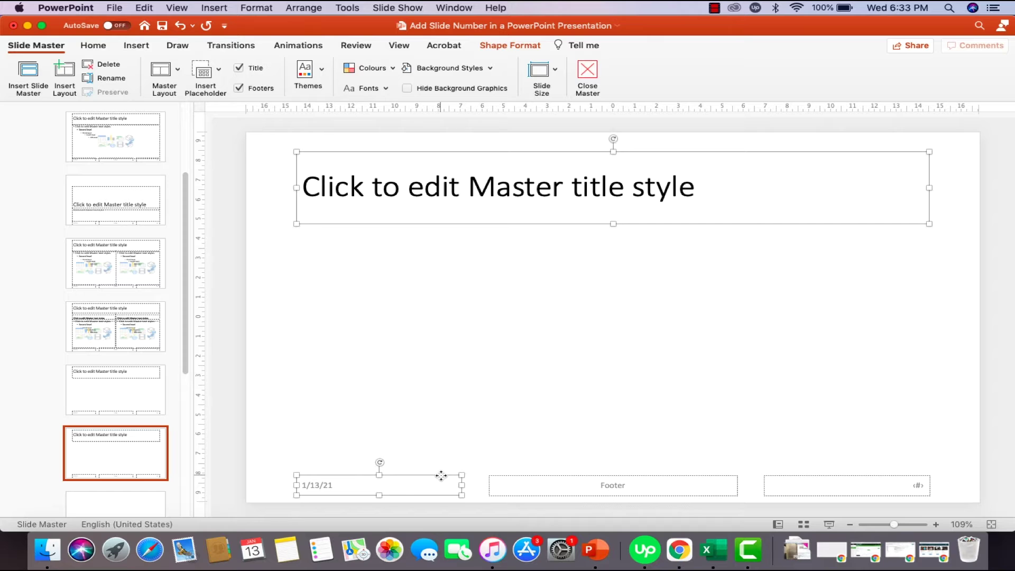
{"action": "left_click", "coordinate": [592, 474], "text": "shift"}
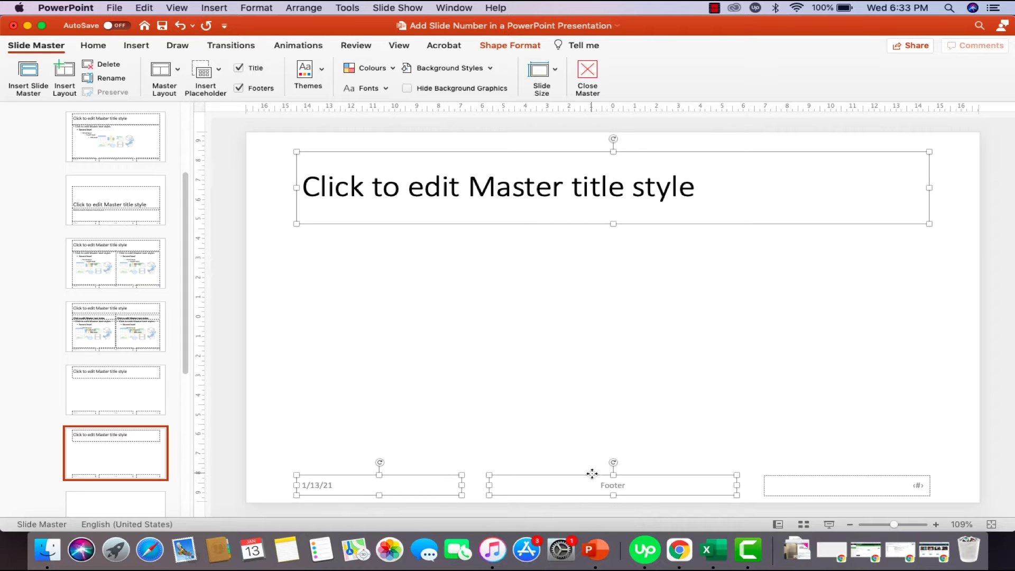
{"action": "key", "text": "Delete"}
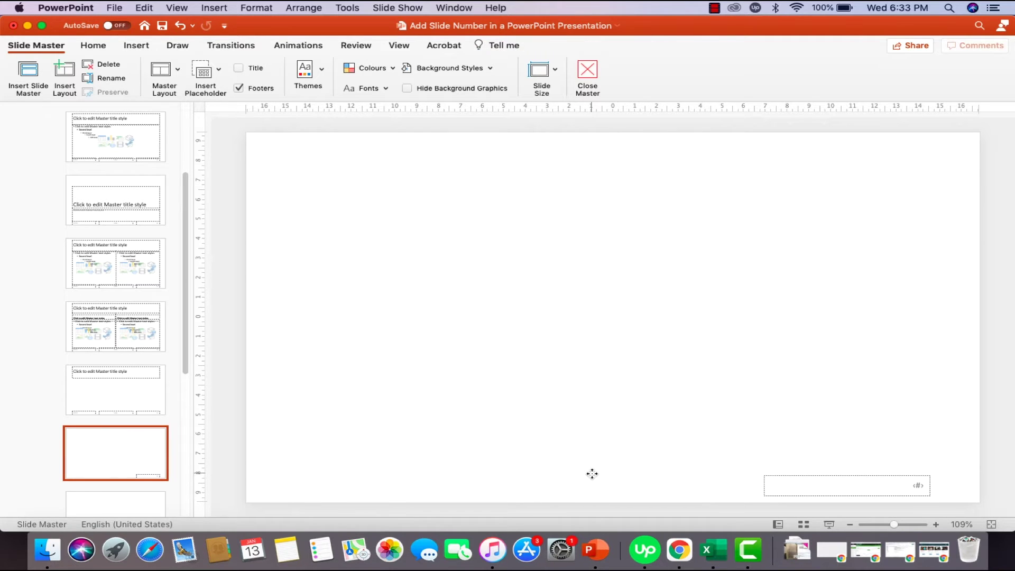
{"action": "left_click", "coordinate": [764, 487]}
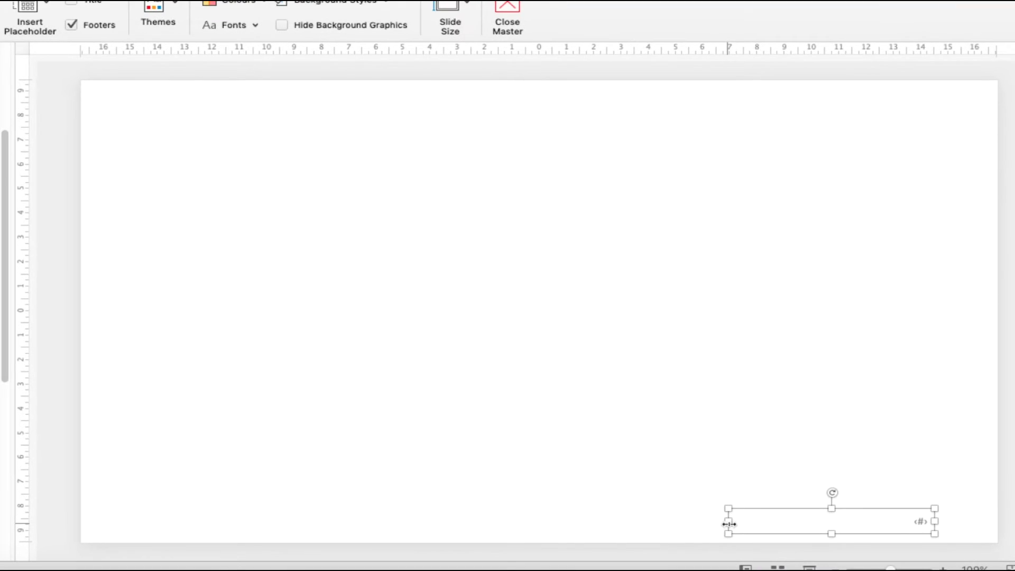
- Narrow the slide-number placeholder to about 1.55 cm and enlarge its text to 20 pt
{"action": "left_click_drag", "start_coordinate": [729, 522], "coordinate": [990, 480]}
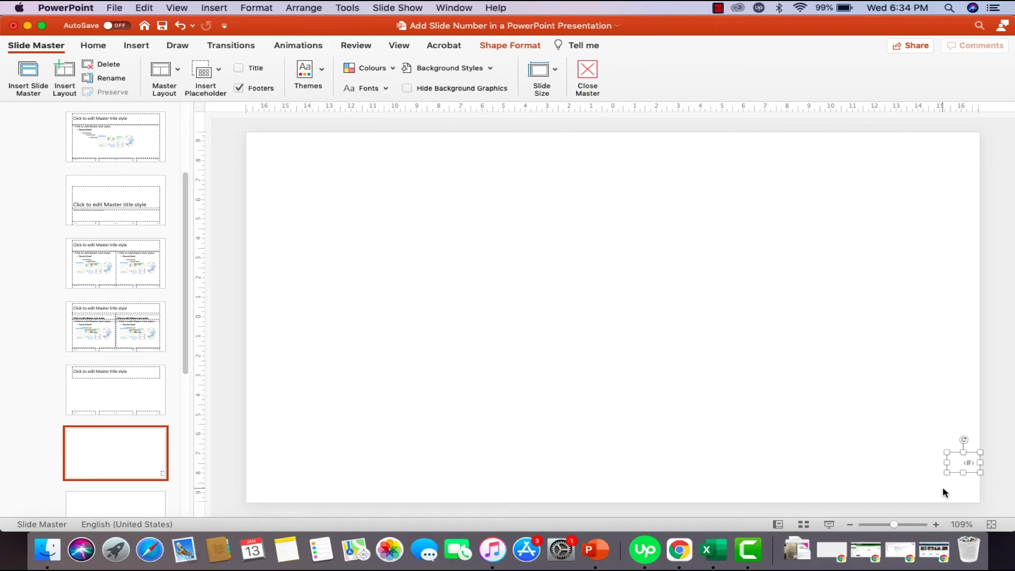
{"action": "left_click", "coordinate": [92, 47]}
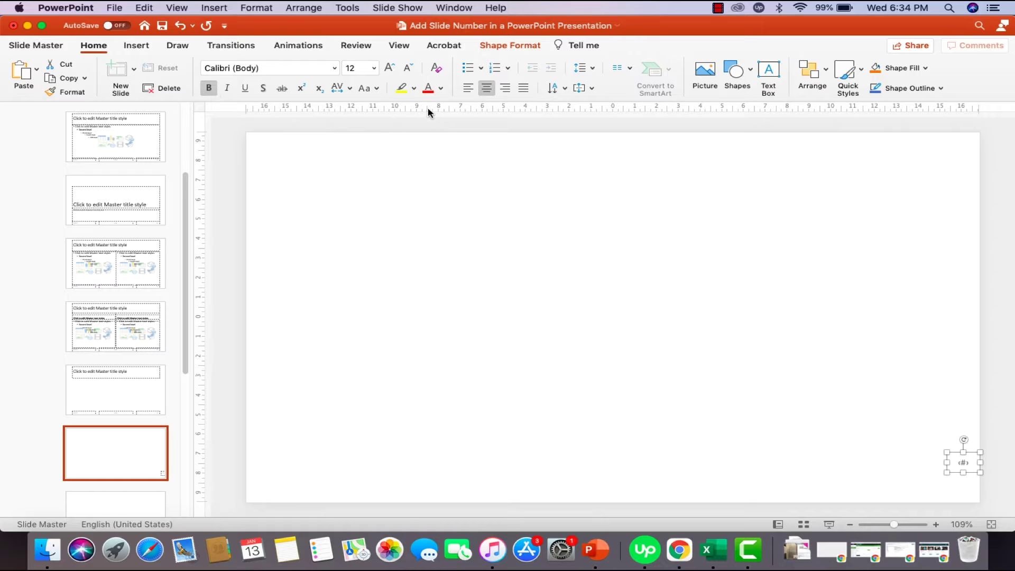
{"action": "left_click", "coordinate": [390, 68]}
{"action": "left_click", "coordinate": [391, 69]}
{"action": "left_click", "coordinate": [391, 68]}
{"action": "left_click", "coordinate": [390, 68]}
{"action": "left_click", "coordinate": [952, 432]}
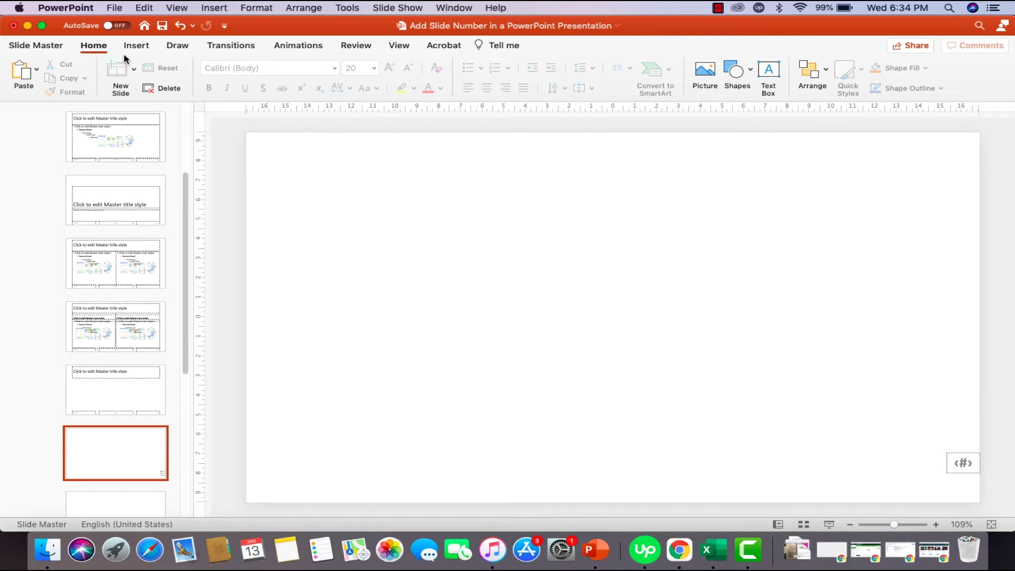
- Give the custom layout the name 'Blank Slide with Slide Number'
{"action": "left_click", "coordinate": [37, 45]}
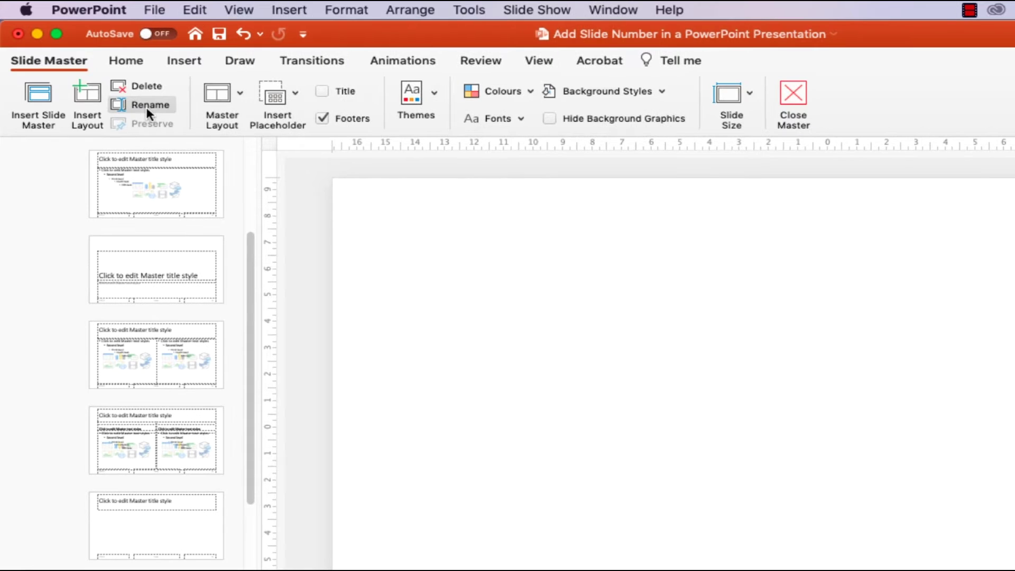
{"action": "right_click", "coordinate": [120, 451]}
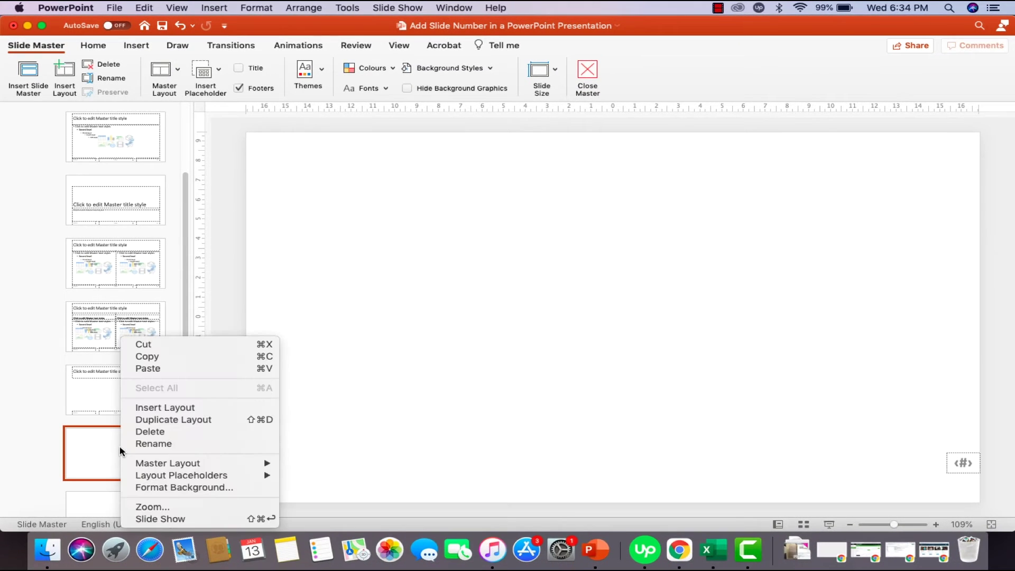
{"action": "left_click", "coordinate": [146, 444]}
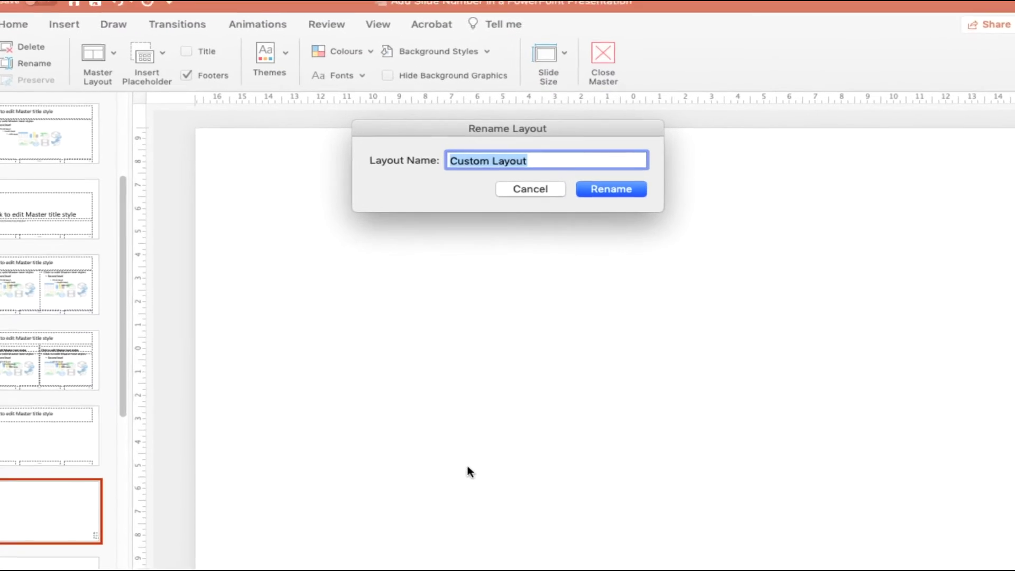
{"action": "type", "text": "B"}
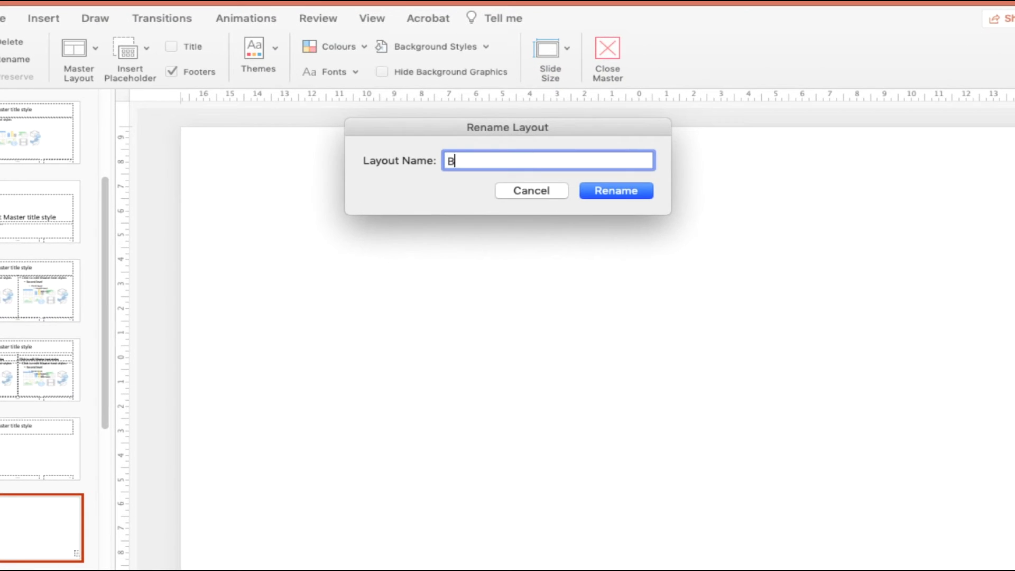
{"action": "type", "text": "lank Slide with Slide Number"}
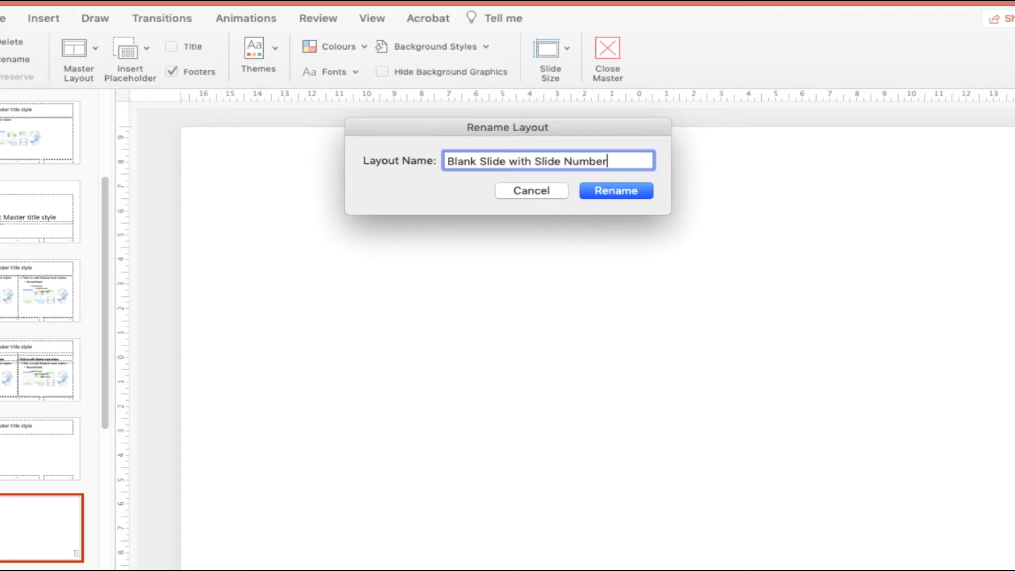
{"action": "key", "text": "Return"}
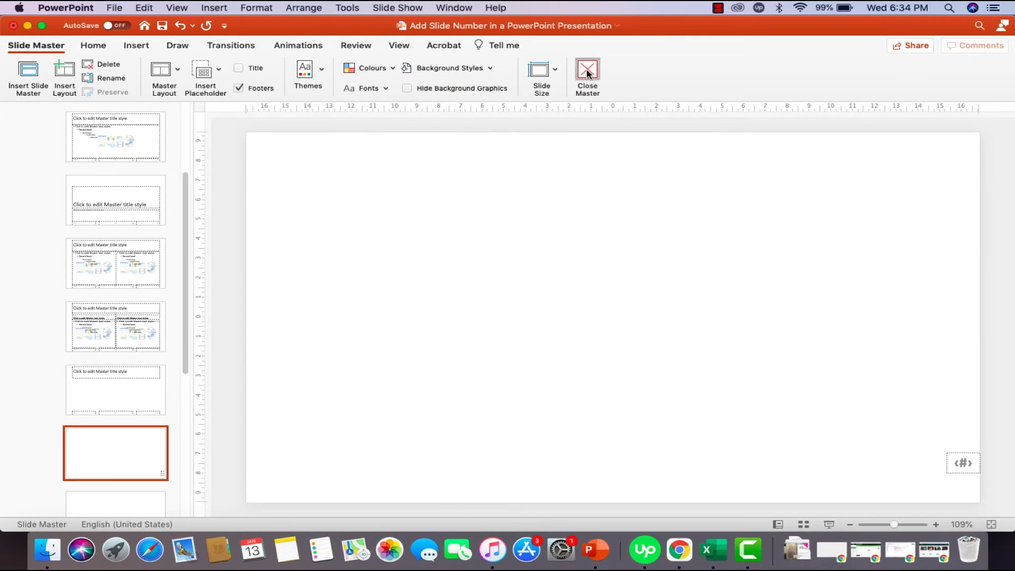
- Close Master view and insert a new blank slide after slide 1
{"action": "left_click", "coordinate": [588, 74]}
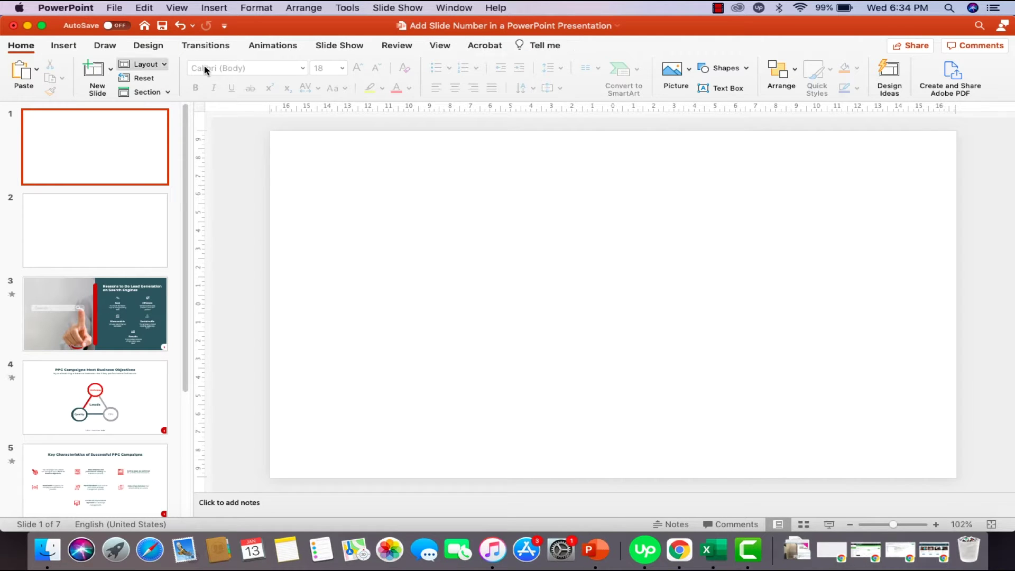
{"action": "left_click", "coordinate": [108, 219]}
{"action": "left_click", "coordinate": [116, 145]}
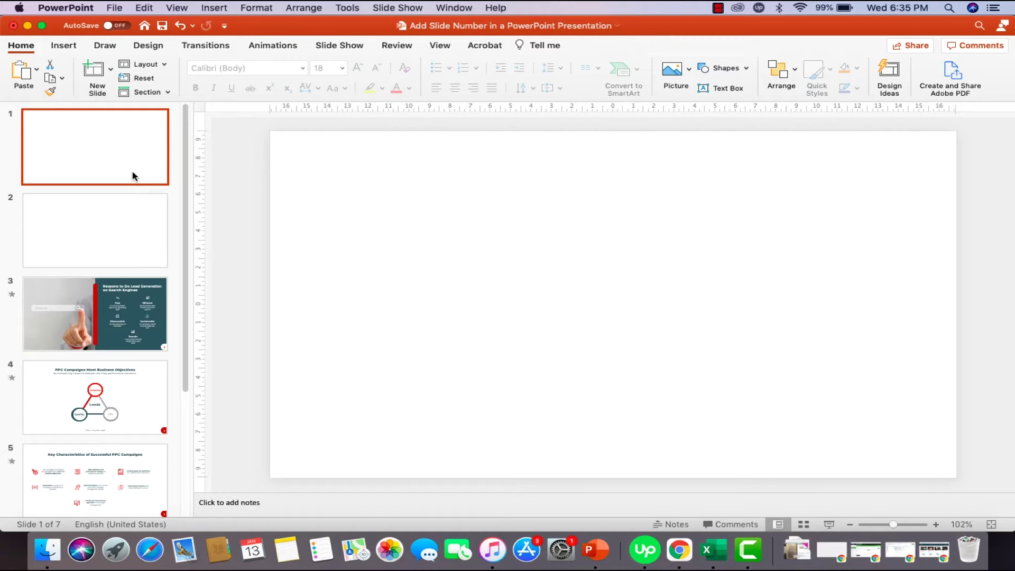
{"action": "key", "text": "Return"}
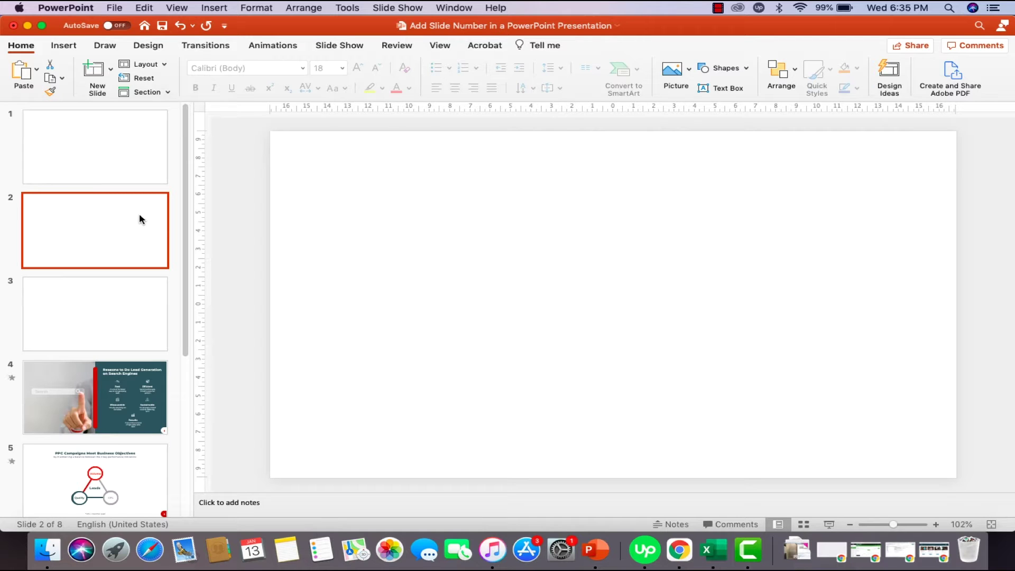
- Apply the Blank Slide with Slide Number layout to the new slide 2
{"action": "left_click", "coordinate": [142, 167]}
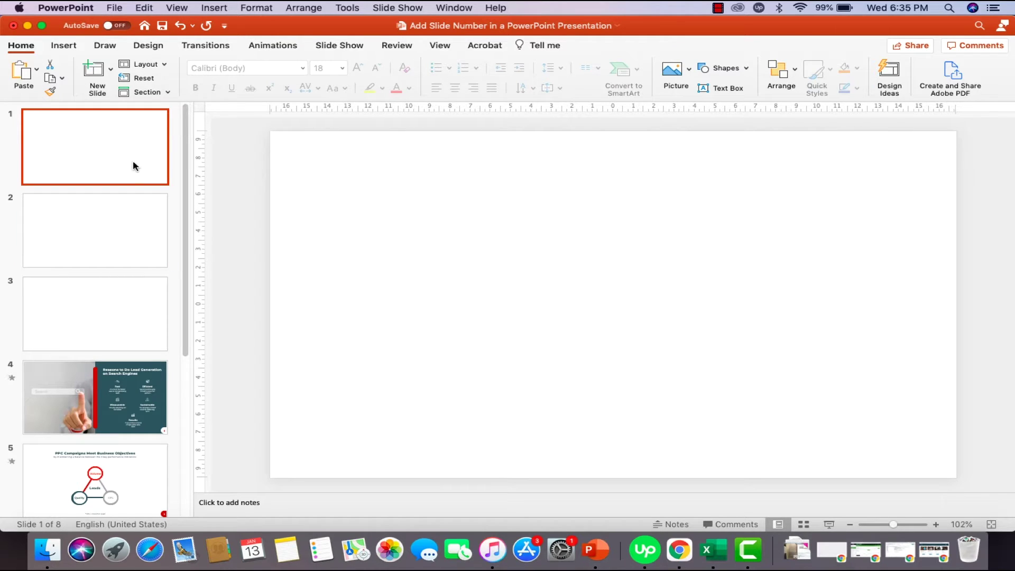
{"action": "left_click", "coordinate": [121, 214]}
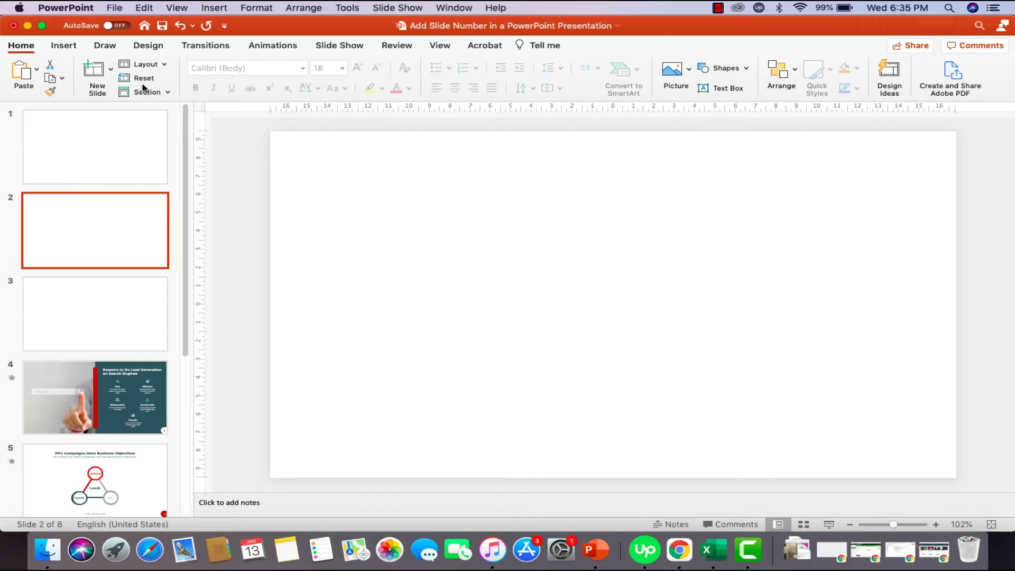
{"action": "left_click", "coordinate": [154, 65]}
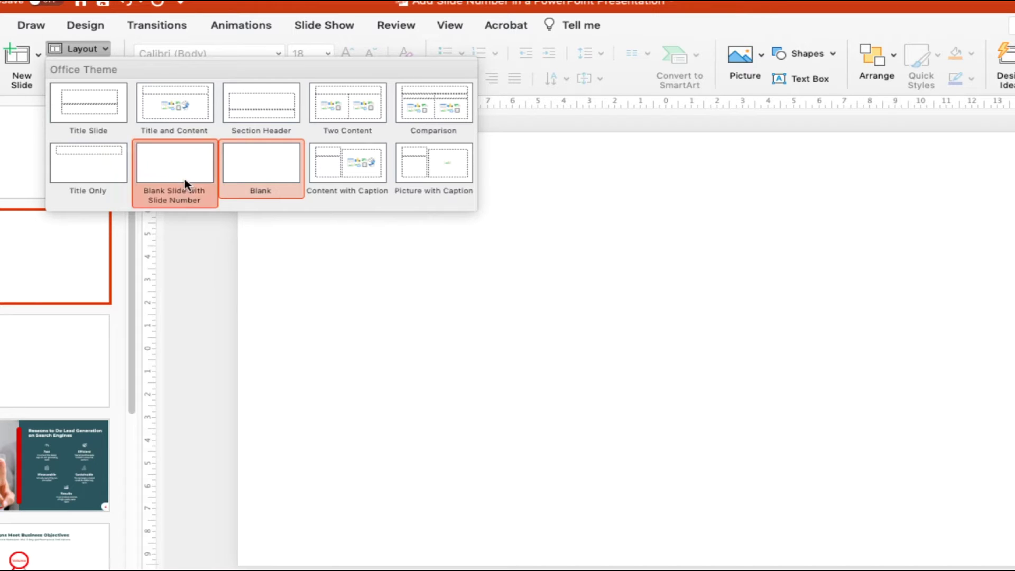
{"action": "left_click", "coordinate": [162, 161]}
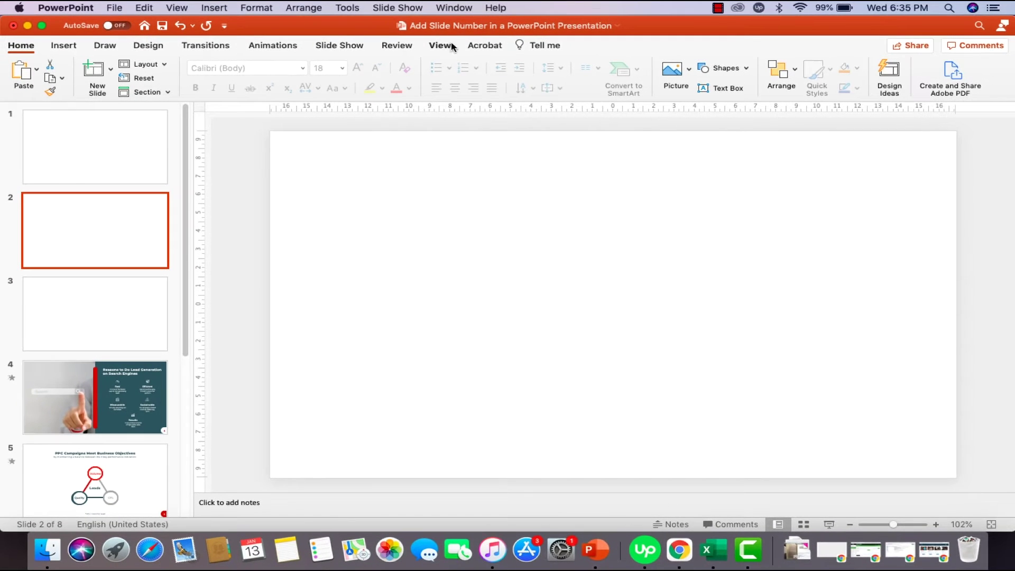
{"action": "left_click", "coordinate": [64, 45]}
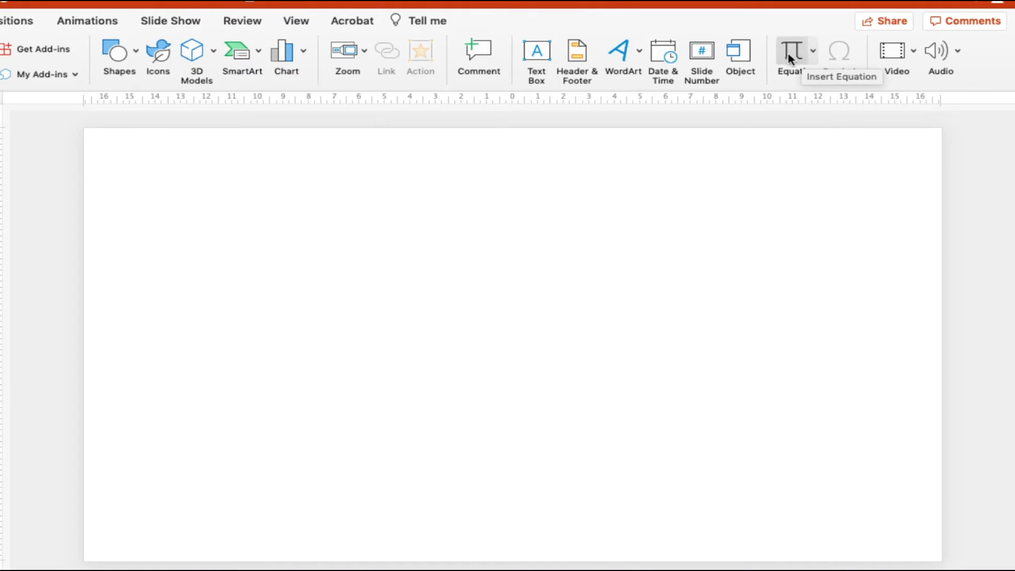
- Enable Slide number in Header and Footer and apply it to slide 2 only
{"action": "left_click", "coordinate": [709, 54]}
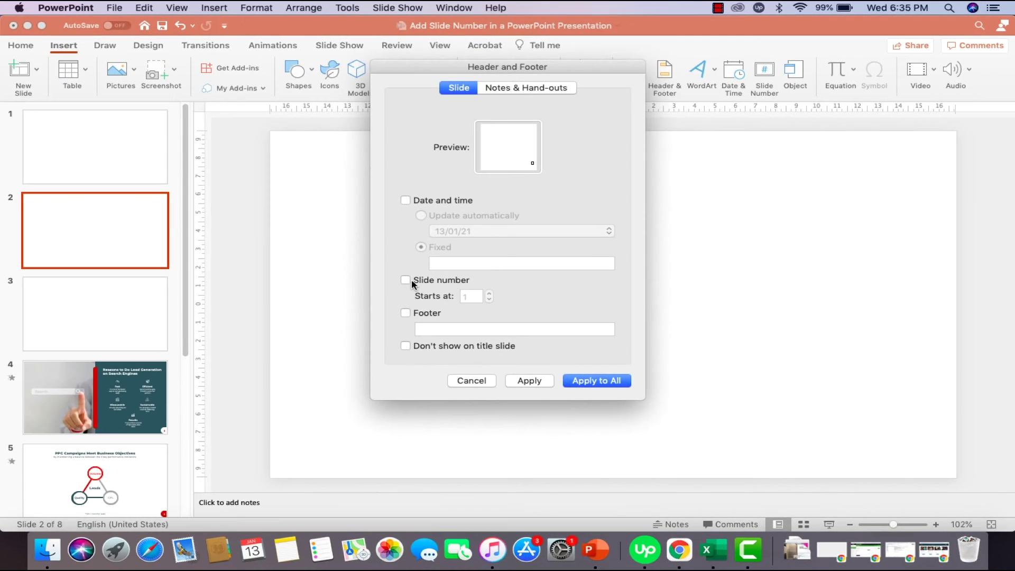
{"action": "left_click", "coordinate": [406, 281]}
{"action": "left_click", "coordinate": [543, 386]}
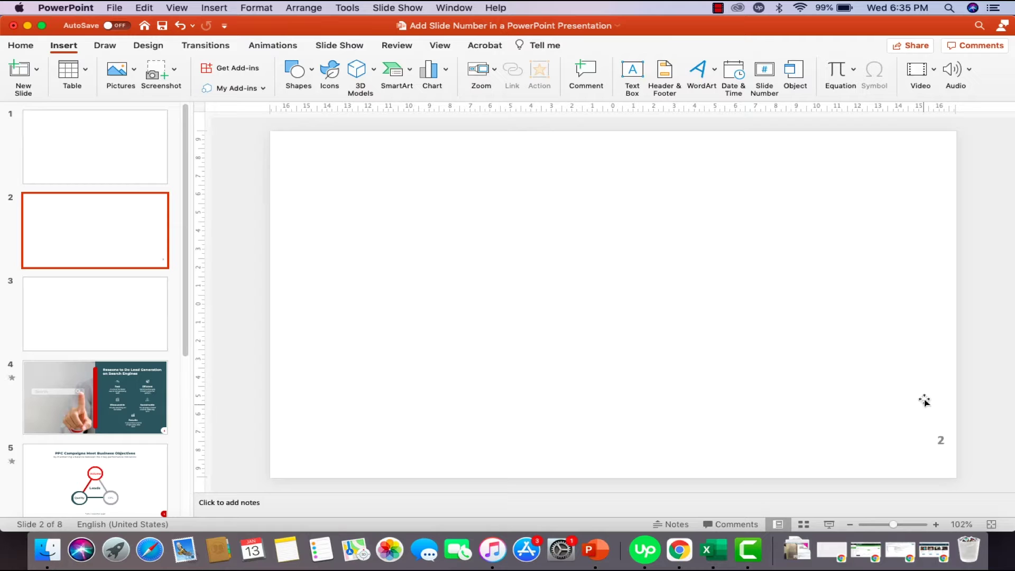
- Select slide 2's number box and set its font color to red
{"action": "left_click", "coordinate": [942, 442]}
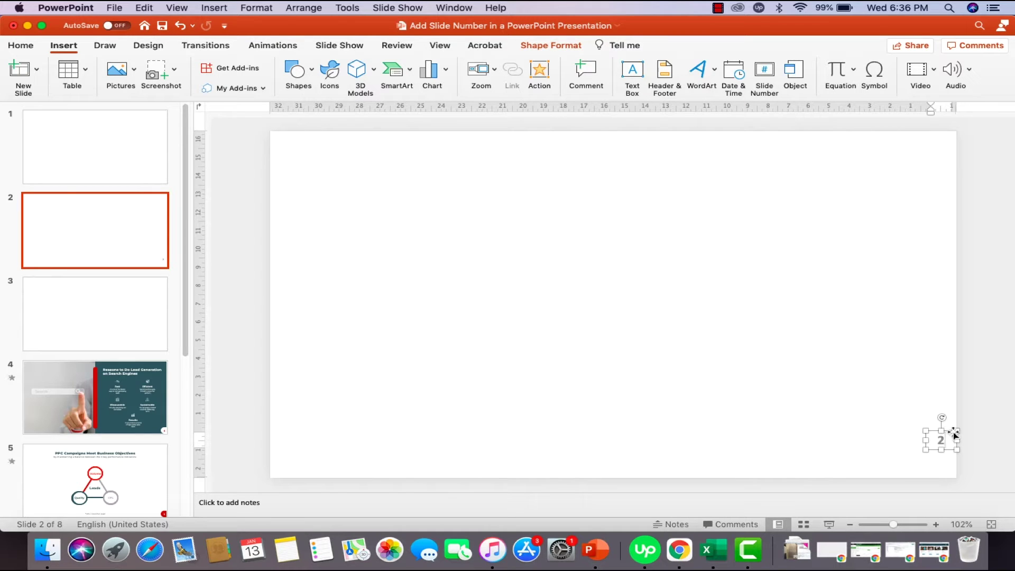
{"action": "left_click", "coordinate": [953, 433]}
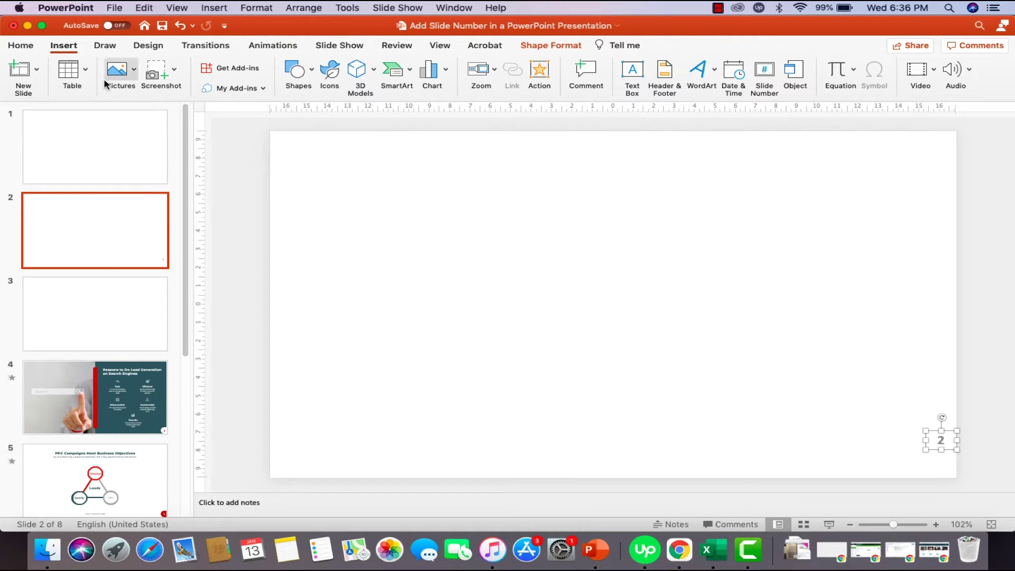
{"action": "left_click", "coordinate": [22, 46]}
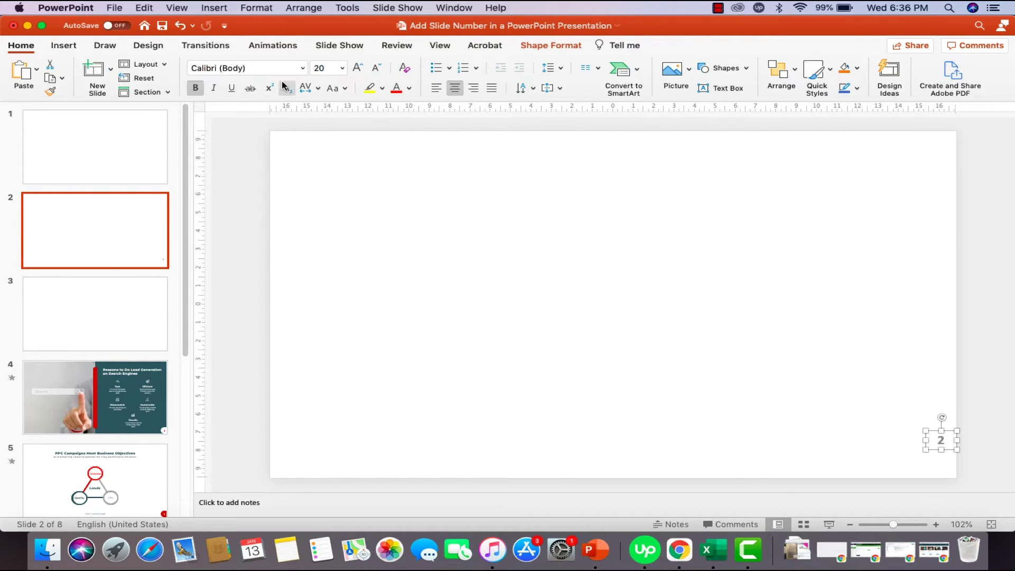
{"action": "left_click", "coordinate": [395, 89]}
{"action": "left_click", "coordinate": [103, 241]}
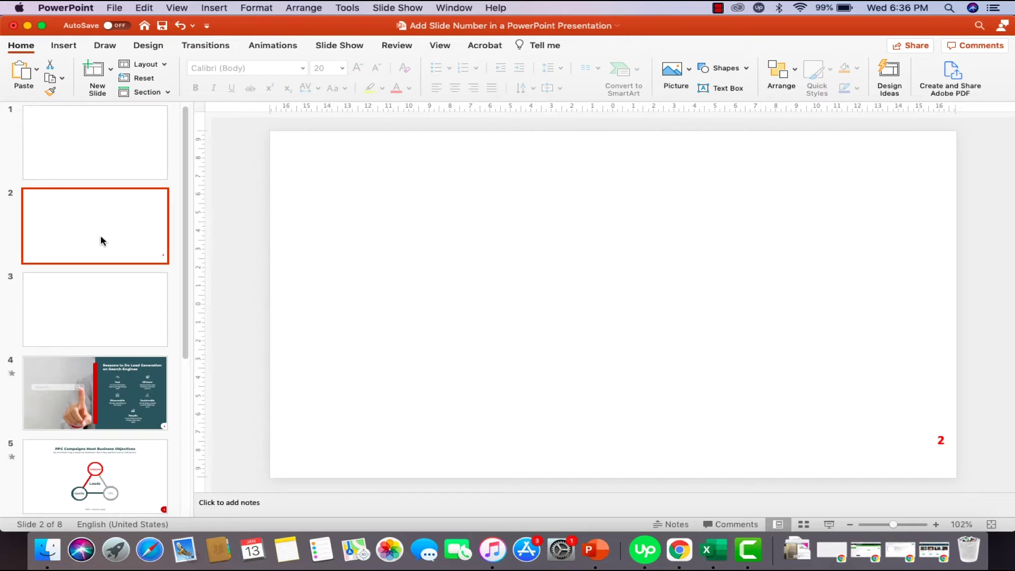
- Copy slide 2, paste it as slide 3, then duplicate the blank slide twice
{"action": "right_click", "coordinate": [103, 241]}
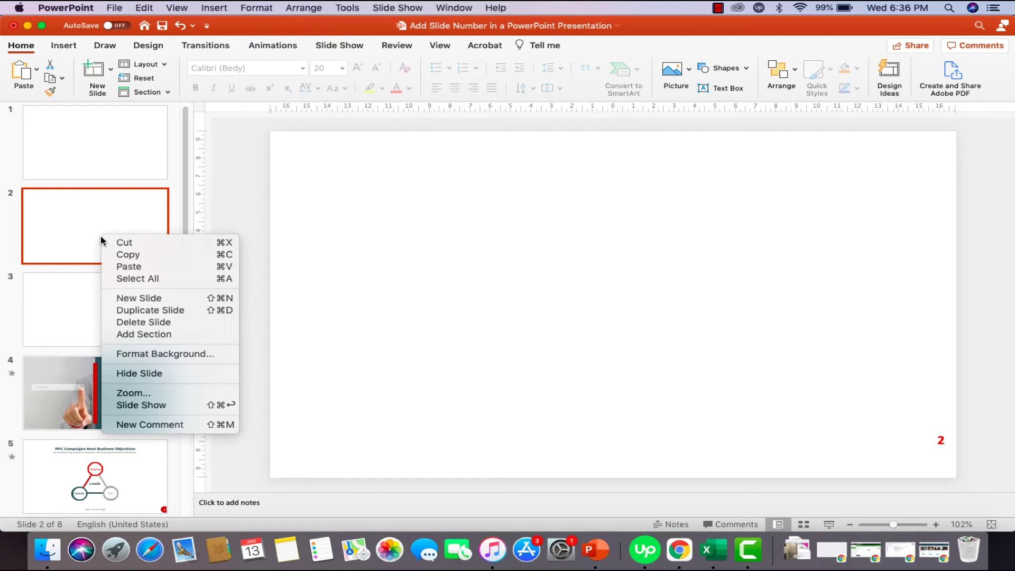
{"action": "left_click", "coordinate": [123, 255]}
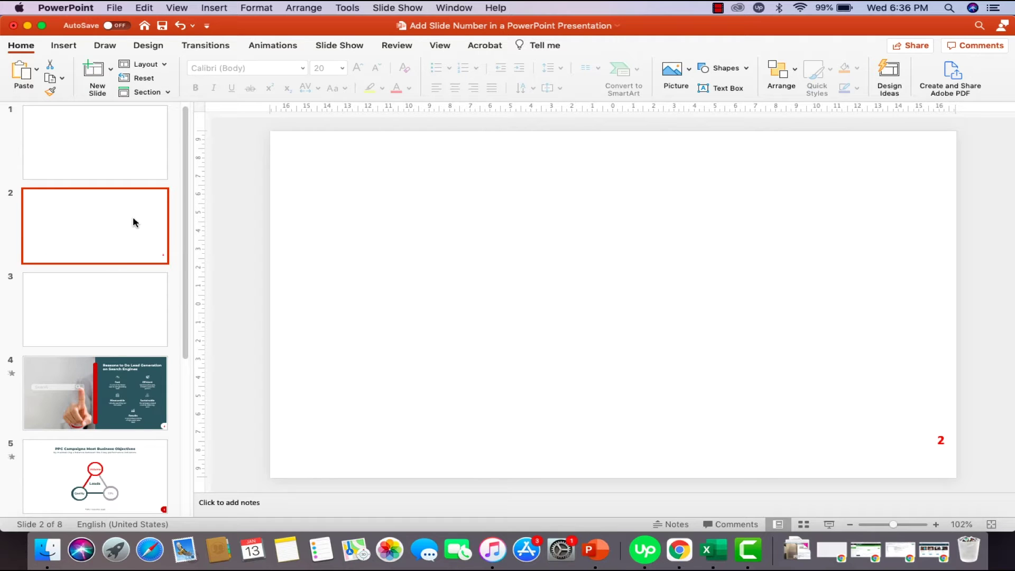
{"action": "key", "text": "super+v"}
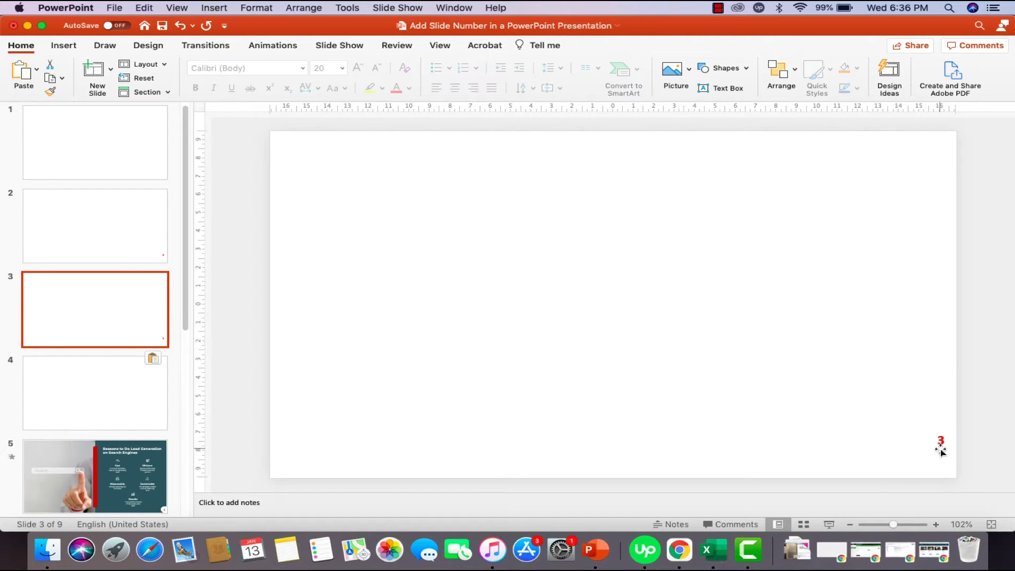
{"action": "key", "text": "super+d"}
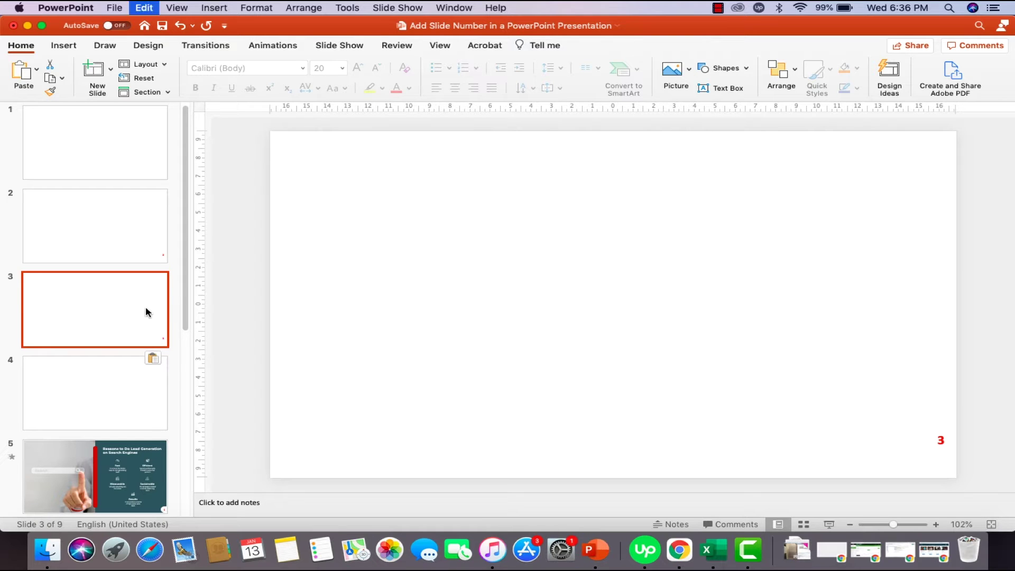
{"action": "key", "text": "super+d"}
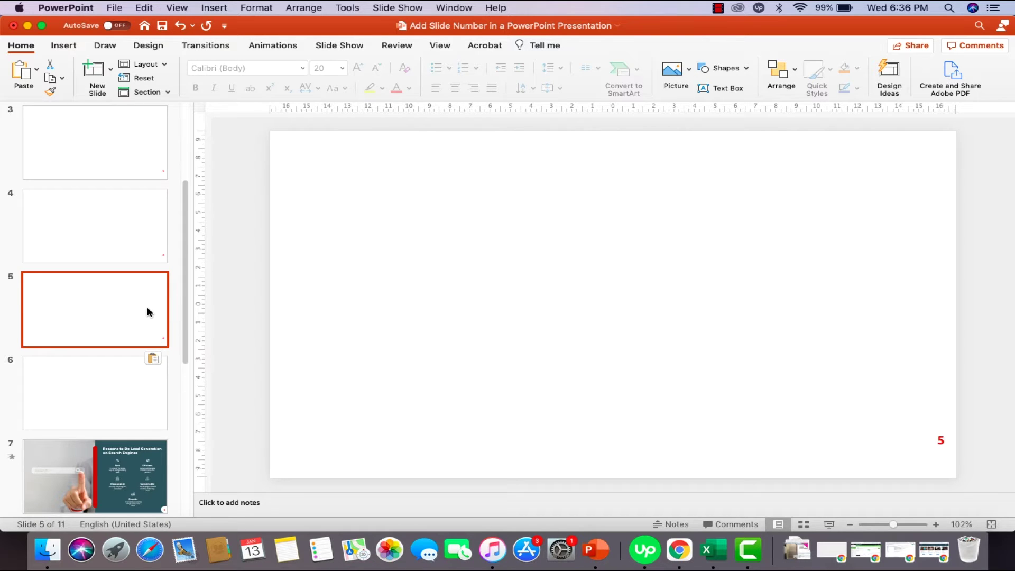
- Check the red corner numbers on slides 2 through 5 in the thumbnail pane
{"action": "scroll", "coordinate": [122, 231], "scroll_direction": "up", "scroll_amount": 5}
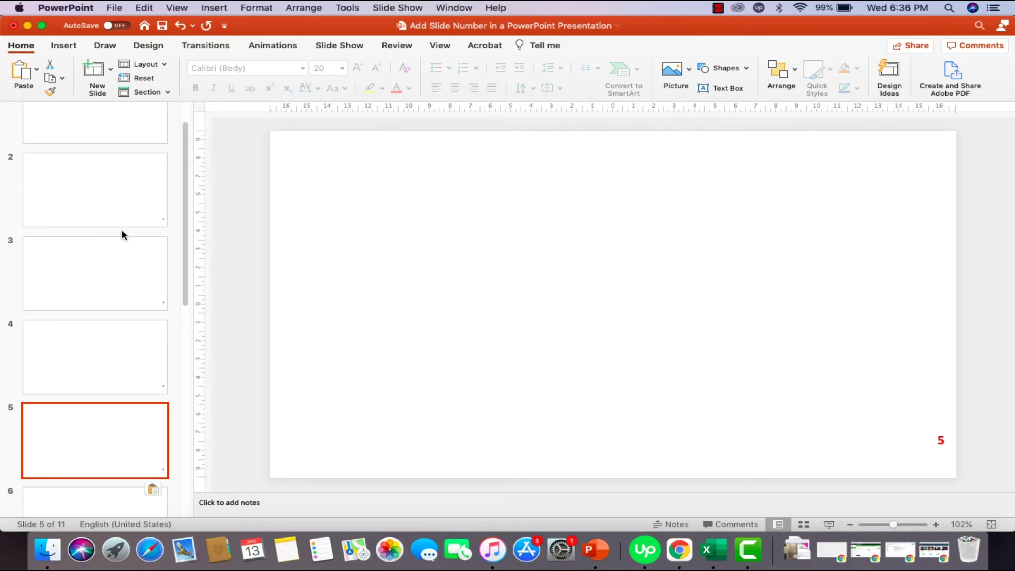
{"action": "left_click", "coordinate": [117, 198]}
{"action": "left_click", "coordinate": [128, 252]}
{"action": "left_click", "coordinate": [129, 332]}
{"action": "left_click", "coordinate": [113, 444]}
{"action": "scroll", "coordinate": [113, 450], "scroll_direction": "down", "scroll_amount": 3}
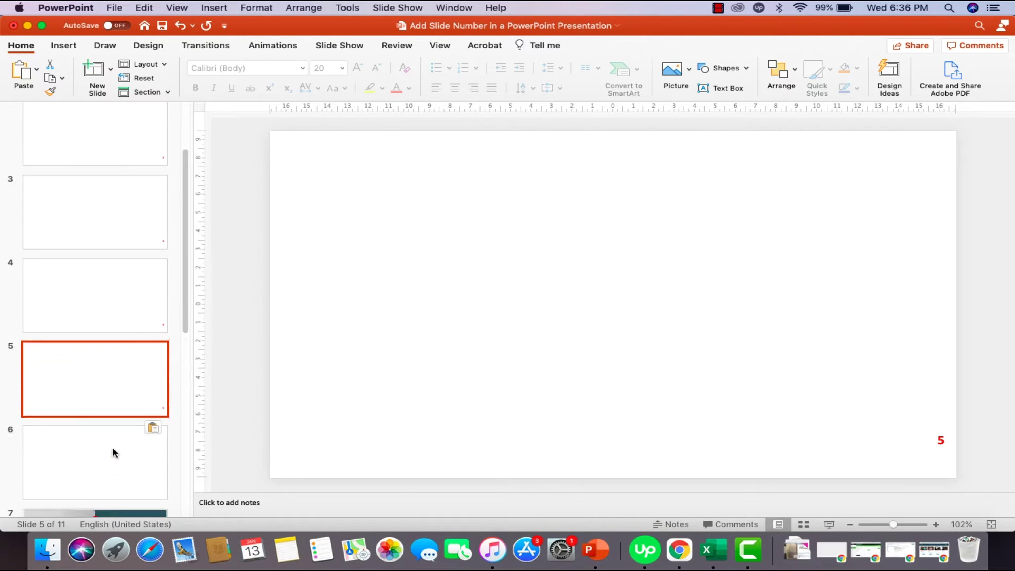
{"action": "left_click", "coordinate": [116, 315]}
{"action": "left_click", "coordinate": [108, 203]}
{"action": "scroll", "coordinate": [107, 207], "scroll_direction": "up", "scroll_amount": 3}
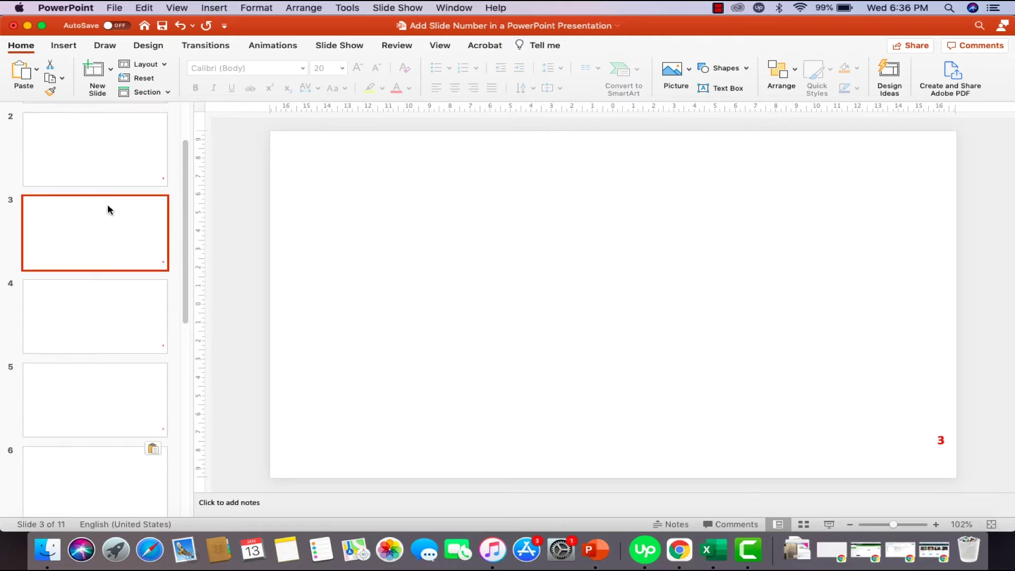
{"action": "left_click", "coordinate": [108, 209]}
{"action": "scroll", "coordinate": [109, 208], "scroll_direction": "up", "scroll_amount": 2}
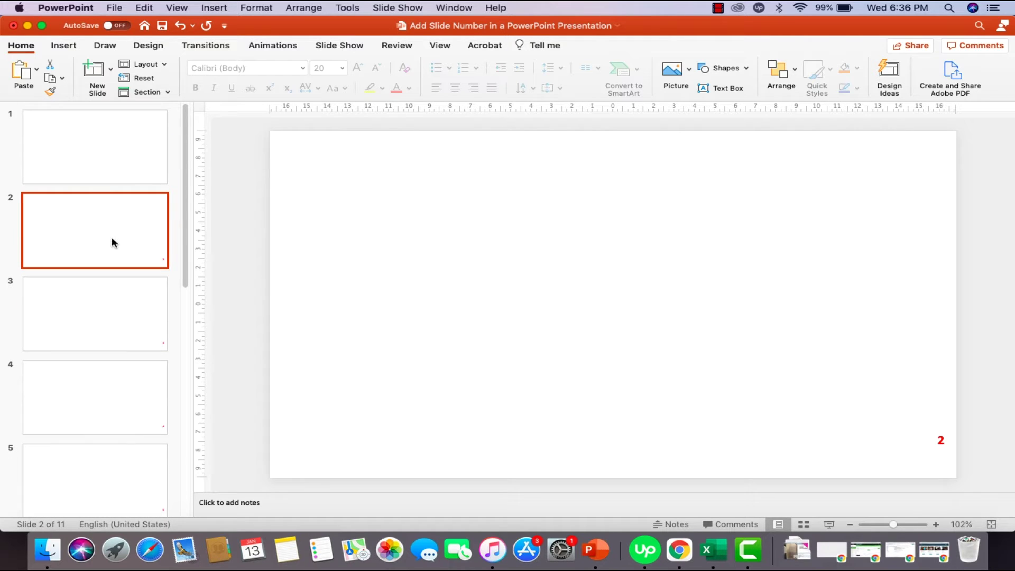
{"action": "scroll", "coordinate": [117, 237], "scroll_direction": "down", "scroll_amount": 1}
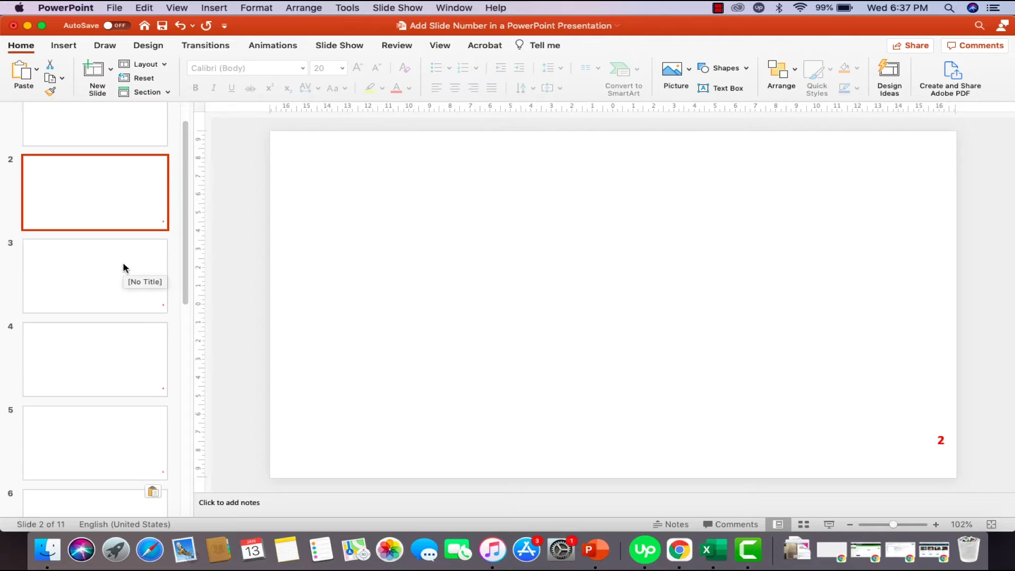
{"action": "scroll", "coordinate": [123, 265], "scroll_direction": "up", "scroll_amount": 1}
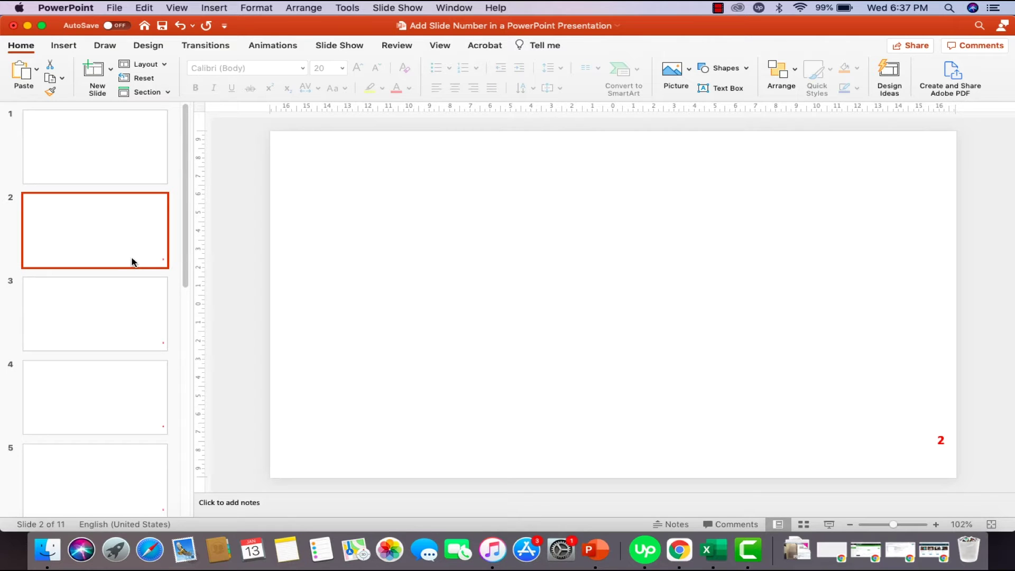
{"action": "scroll", "coordinate": [133, 262], "scroll_direction": "down", "scroll_amount": 2}
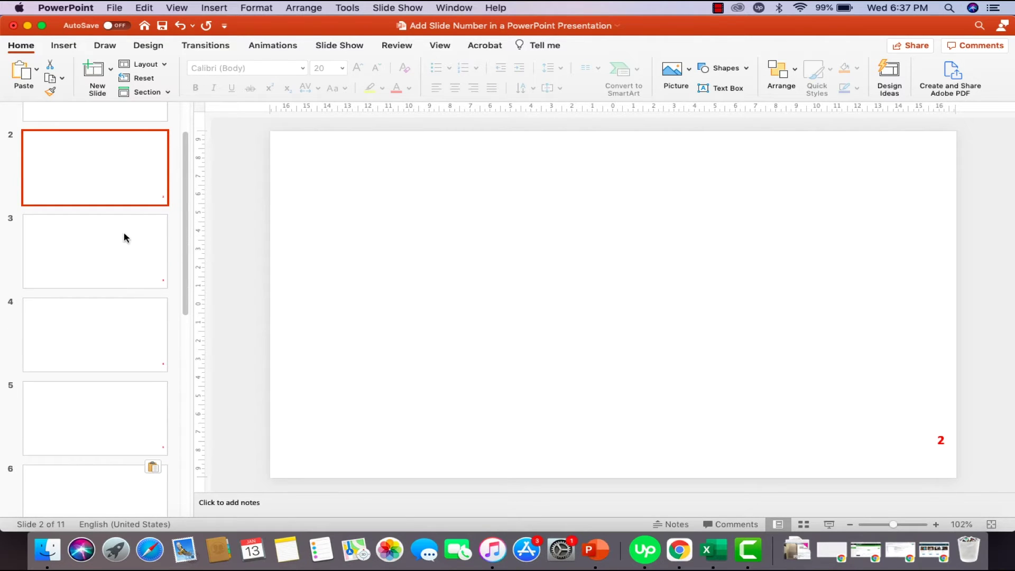
- Select slides 2–5 and uncheck Slide number in Header and Footer, applying to them only
{"action": "left_click", "coordinate": [121, 259], "text": "shift"}
{"action": "left_click", "coordinate": [125, 327], "text": "shift"}
{"action": "left_click", "coordinate": [117, 406], "text": "shift"}
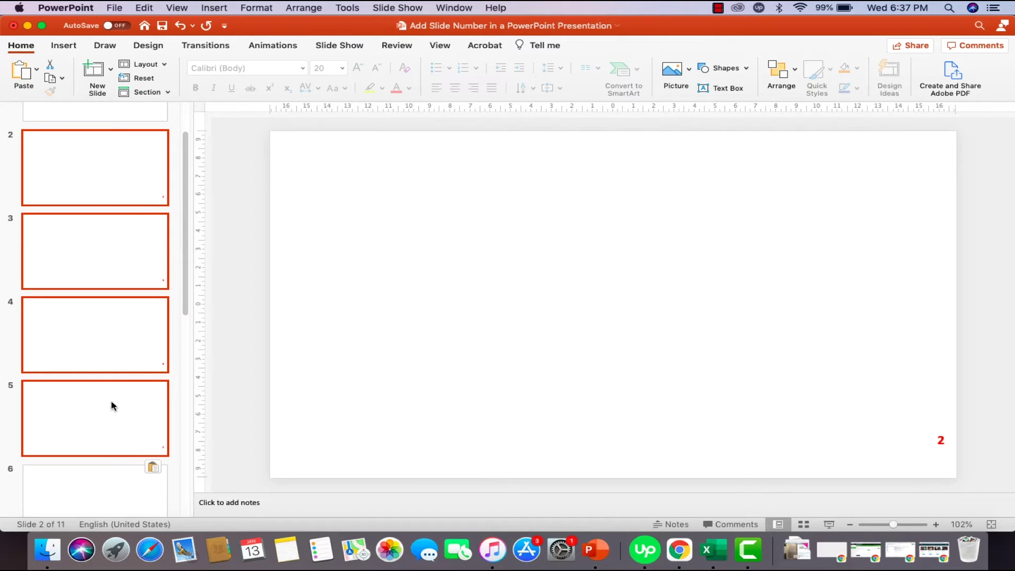
{"action": "left_click", "coordinate": [64, 47]}
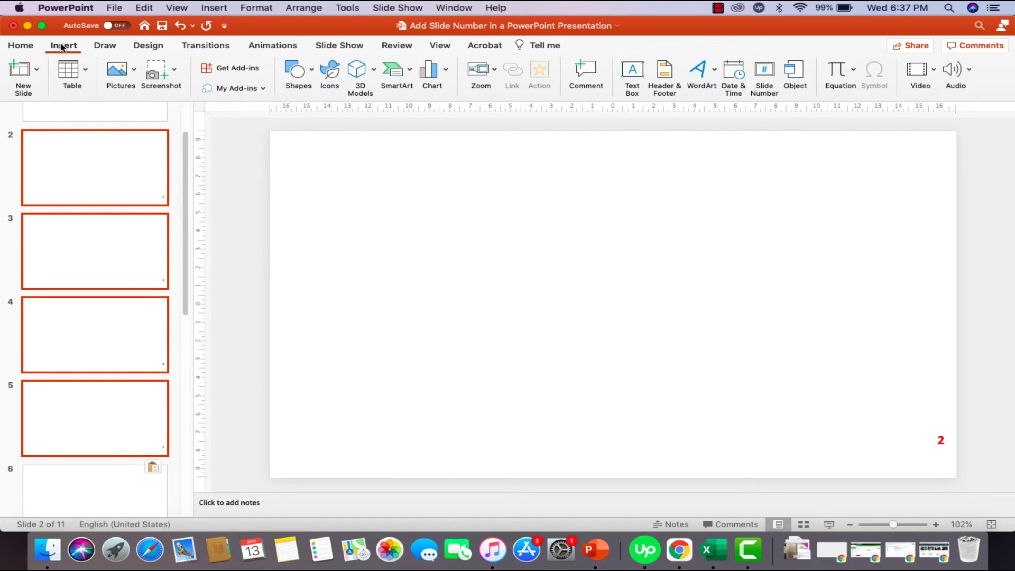
{"action": "left_click", "coordinate": [764, 74]}
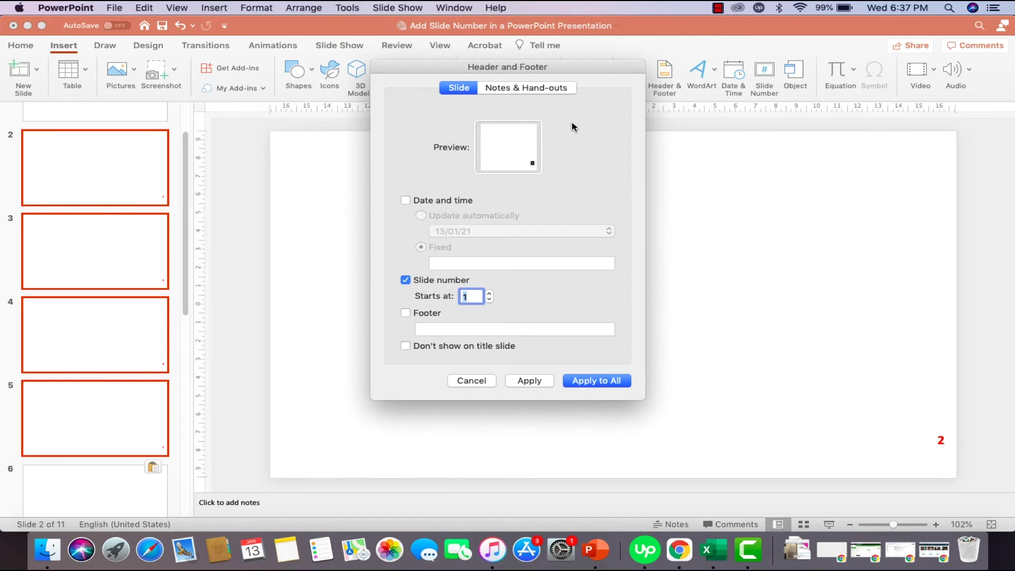
{"action": "left_click", "coordinate": [405, 281]}
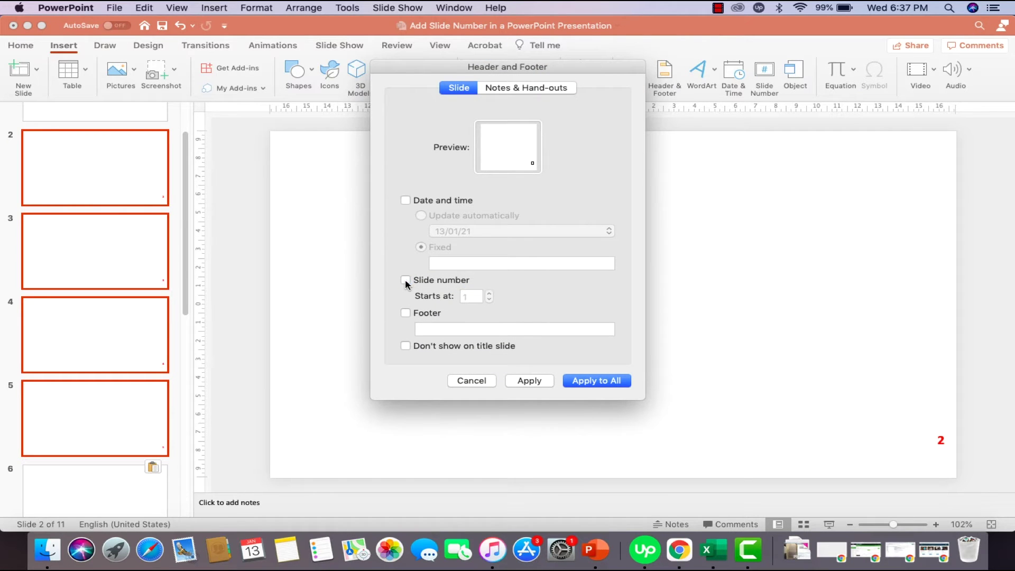
{"action": "left_click", "coordinate": [526, 382]}
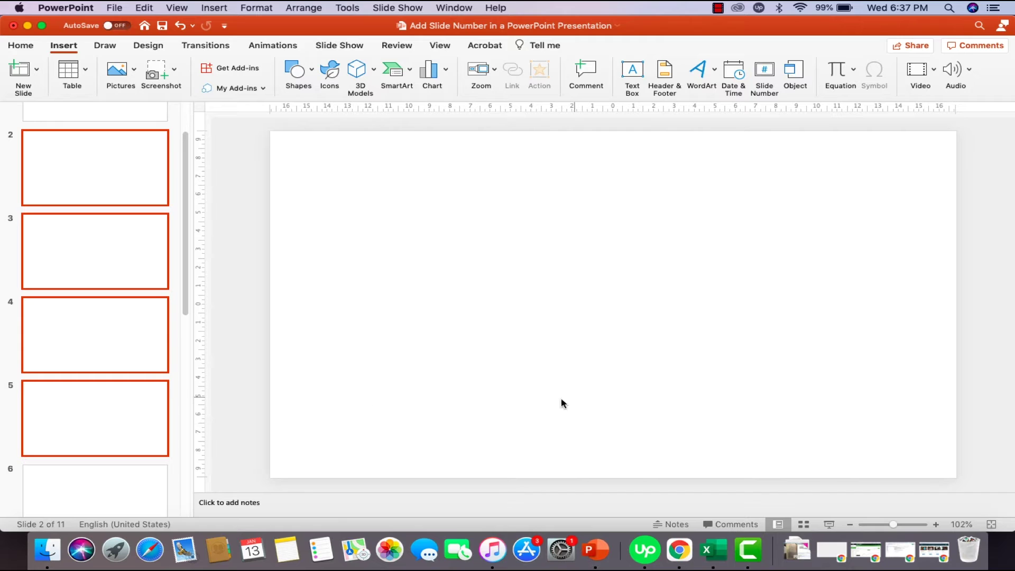
{"action": "scroll", "coordinate": [55, 285], "scroll_direction": "up", "scroll_amount": 3}
{"action": "left_click", "coordinate": [333, 276]}
- Review blank slides 2–5 and the slide layout list without changing anything
{"action": "left_click", "coordinate": [118, 323]}
{"action": "left_click", "coordinate": [113, 389]}
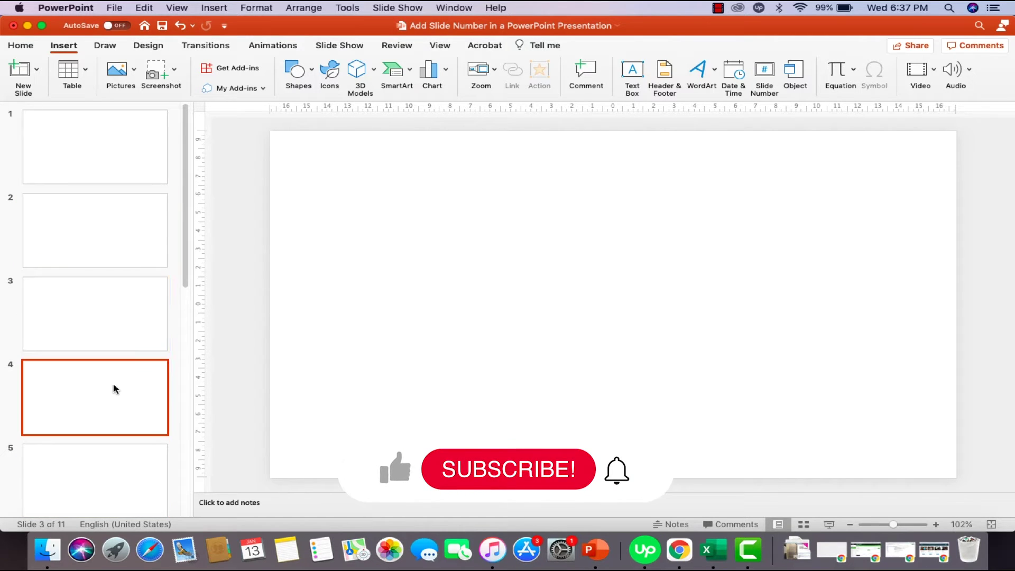
{"action": "left_click", "coordinate": [131, 463]}
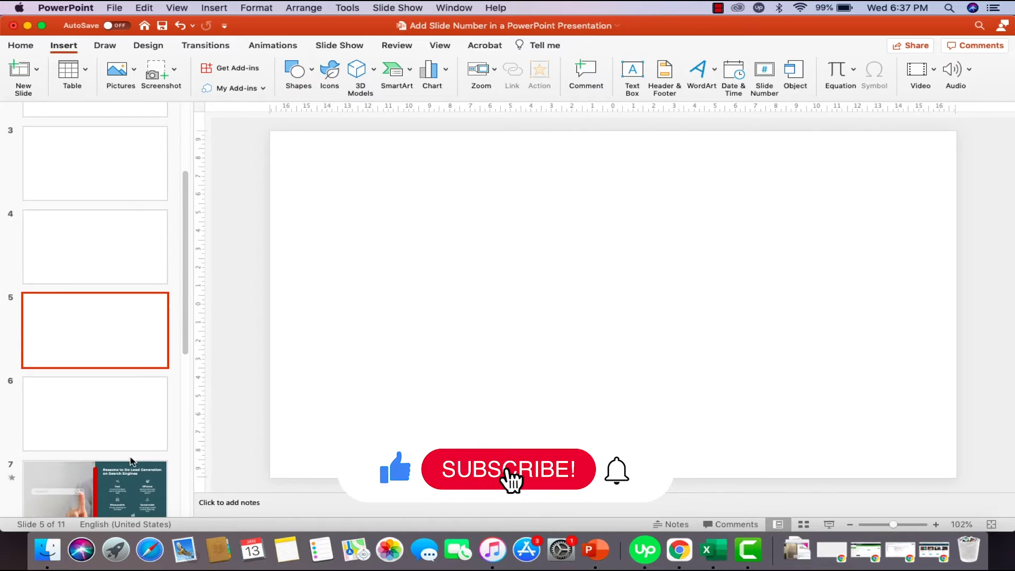
{"action": "left_click", "coordinate": [106, 264]}
{"action": "left_click", "coordinate": [99, 161]}
{"action": "scroll", "coordinate": [100, 190], "scroll_direction": "up", "scroll_amount": 5}
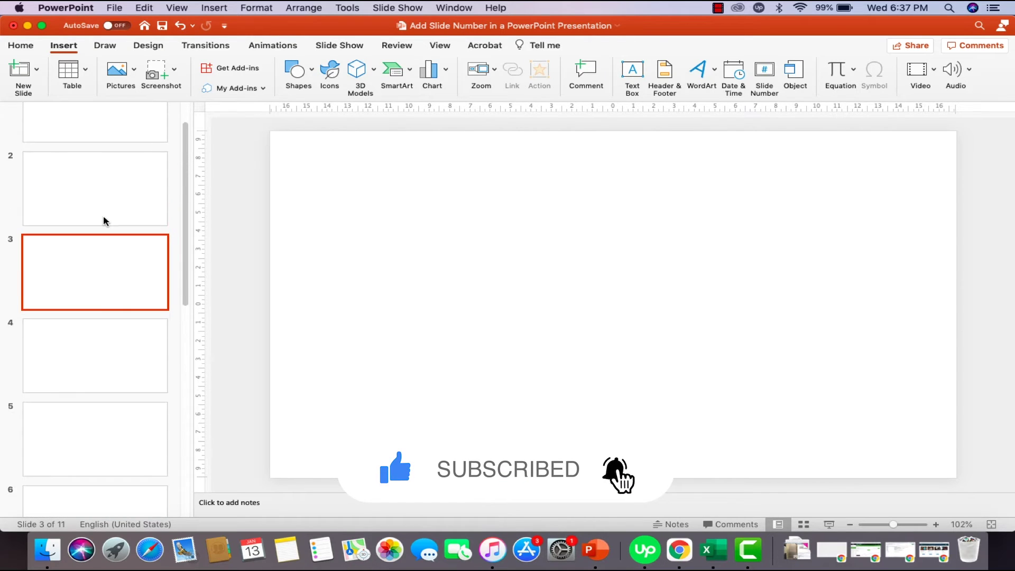
{"action": "left_click", "coordinate": [102, 220]}
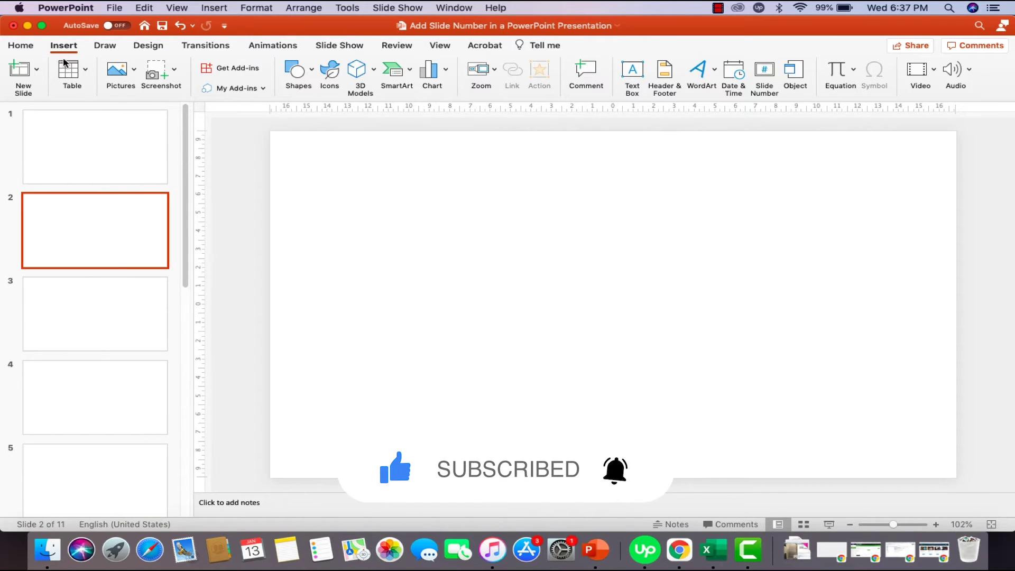
{"action": "left_click", "coordinate": [20, 46]}
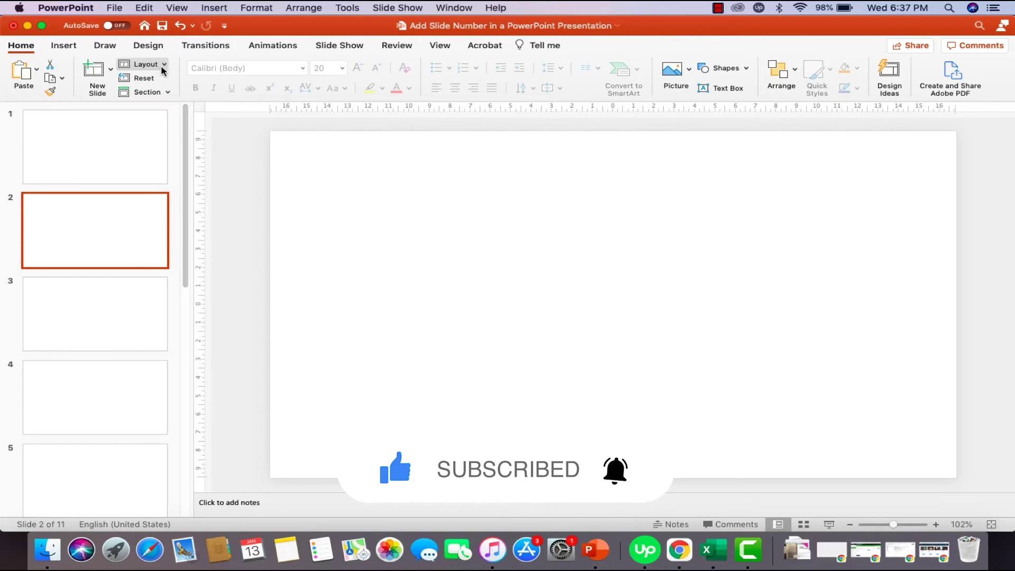
{"action": "left_click", "coordinate": [139, 64]}
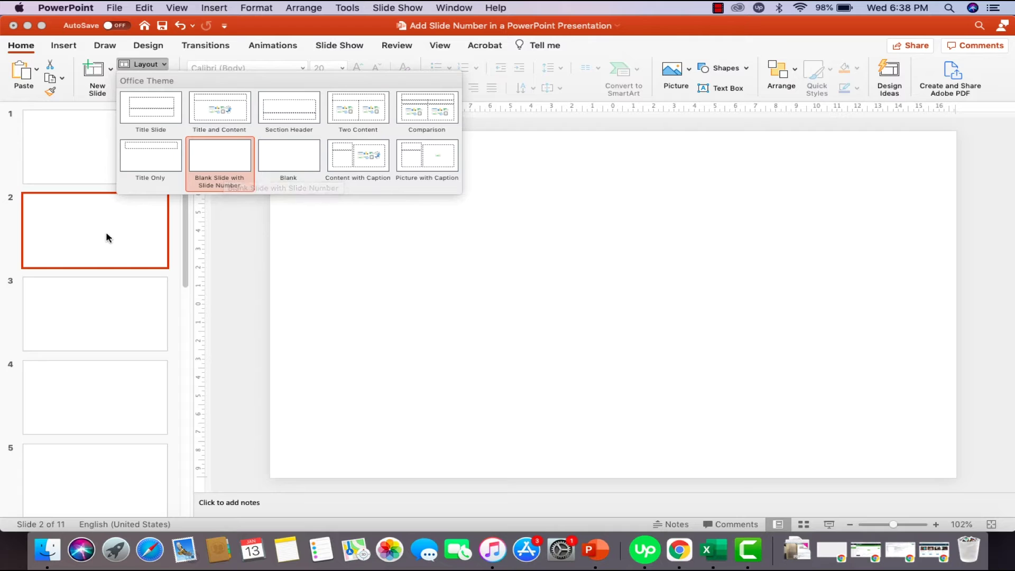
{"action": "left_click", "coordinate": [105, 306]}
- Select blank slides 2–5 and delete them, then remove the remaining blank slide
{"action": "left_click", "coordinate": [80, 323]}
{"action": "left_click", "coordinate": [87, 391]}
{"action": "left_click", "coordinate": [114, 471]}
{"action": "left_click", "coordinate": [106, 258]}
{"action": "left_click", "coordinate": [112, 328]}
{"action": "left_click", "coordinate": [104, 420]}
{"action": "left_click", "coordinate": [99, 455]}
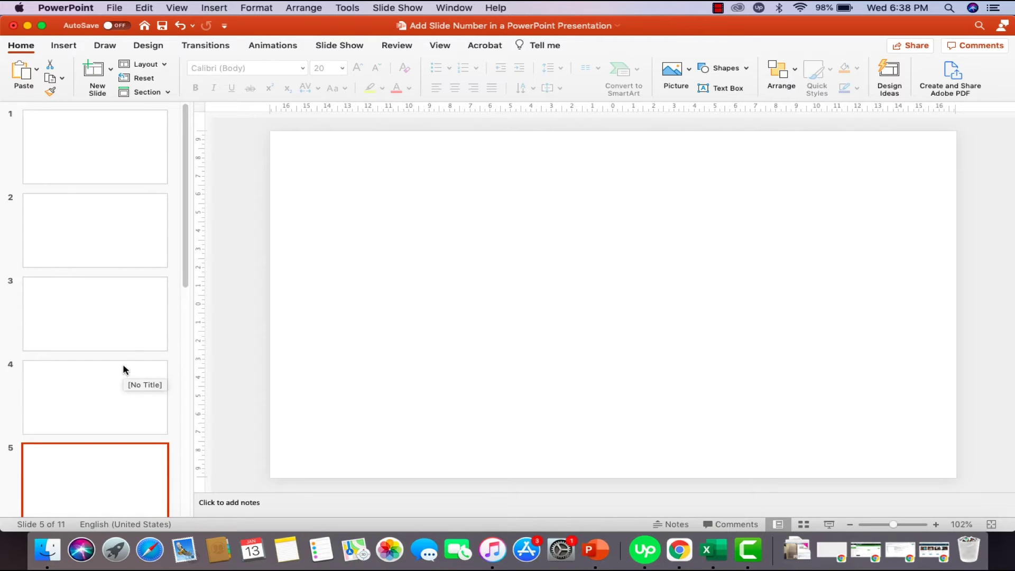
{"action": "left_click", "coordinate": [96, 256], "text": "shift"}
{"action": "key", "text": "Delete"}
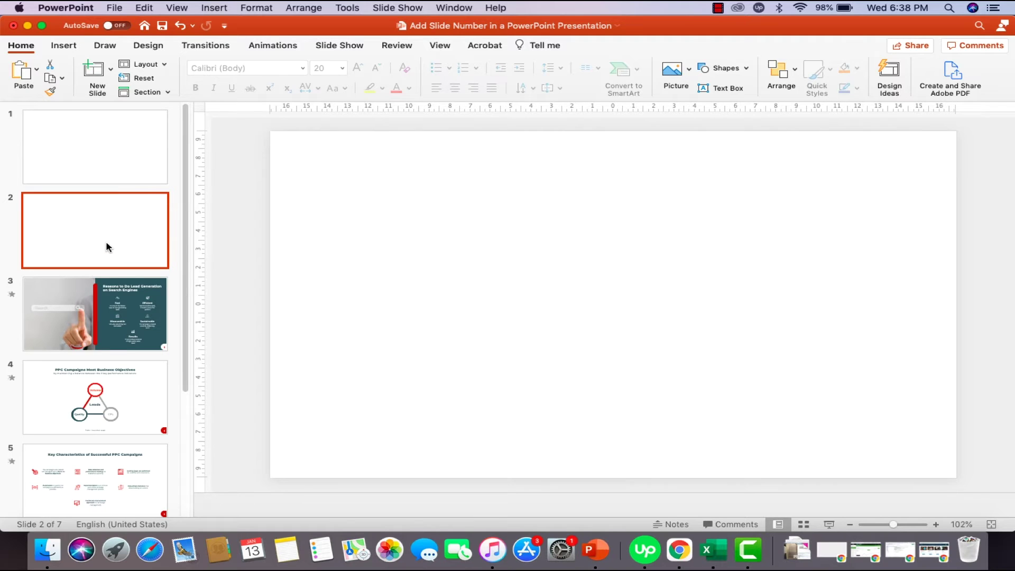
{"action": "key", "text": "Delete"}
- Paste the blank slide back in directly after slide 1
{"action": "left_click", "coordinate": [102, 176]}
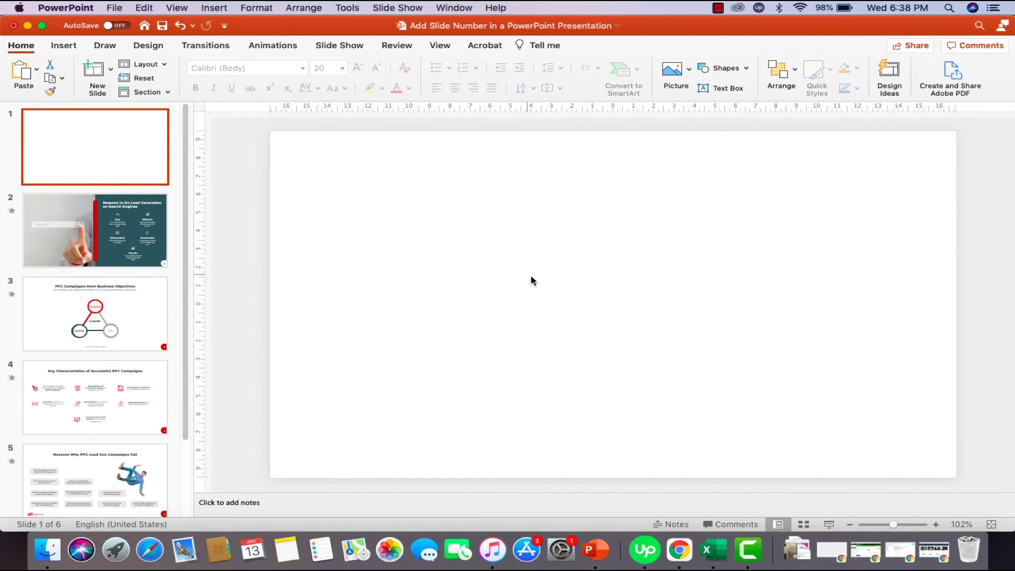
{"action": "left_click", "coordinate": [159, 64]}
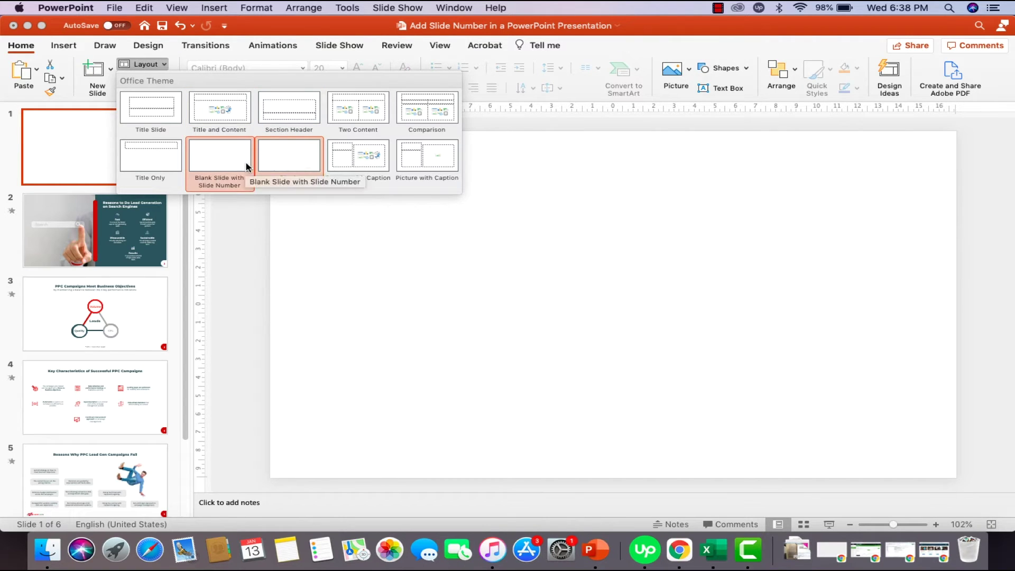
{"action": "left_click", "coordinate": [74, 159]}
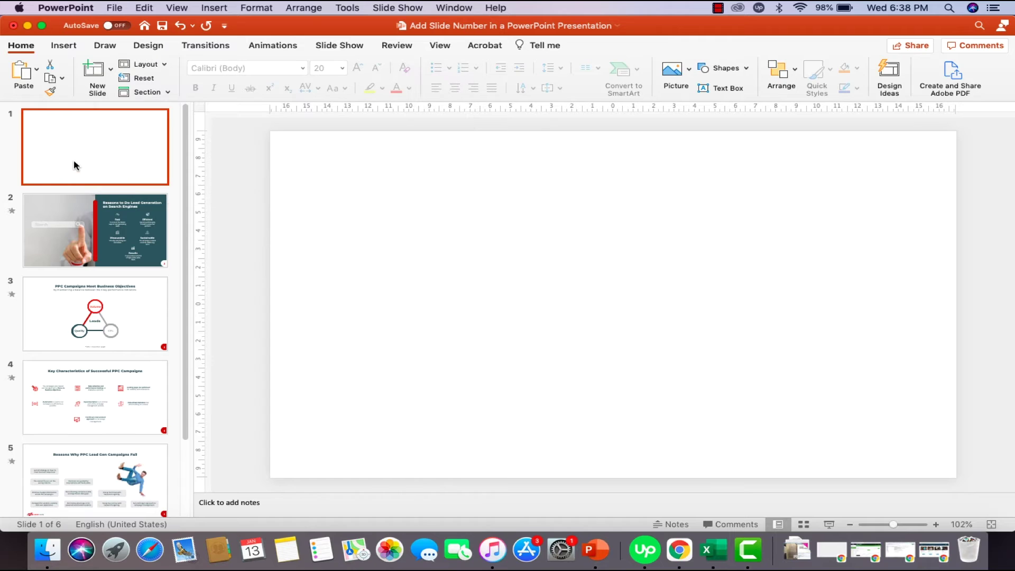
{"action": "key", "text": "super+v"}
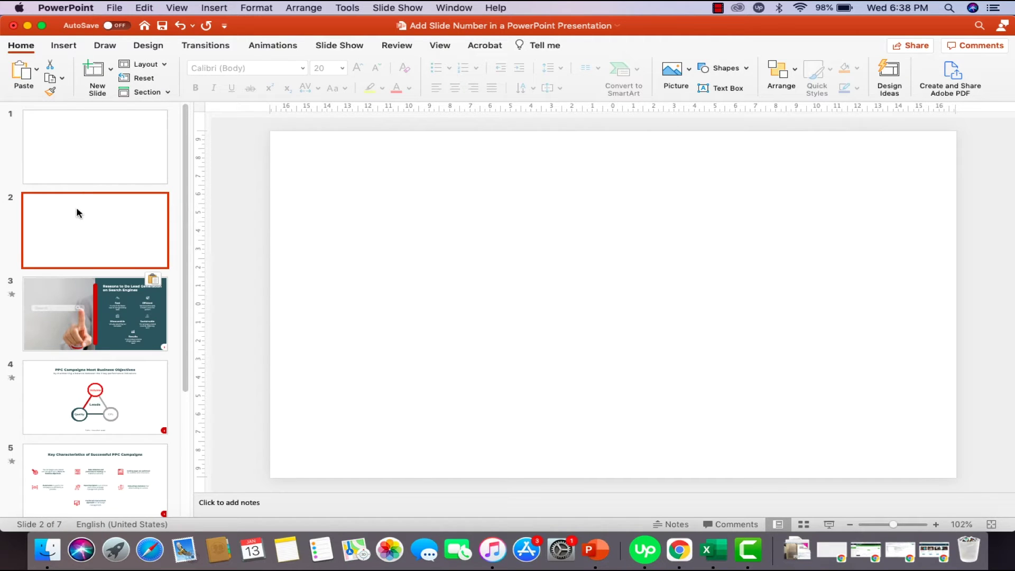
{"action": "left_click", "coordinate": [151, 68]}
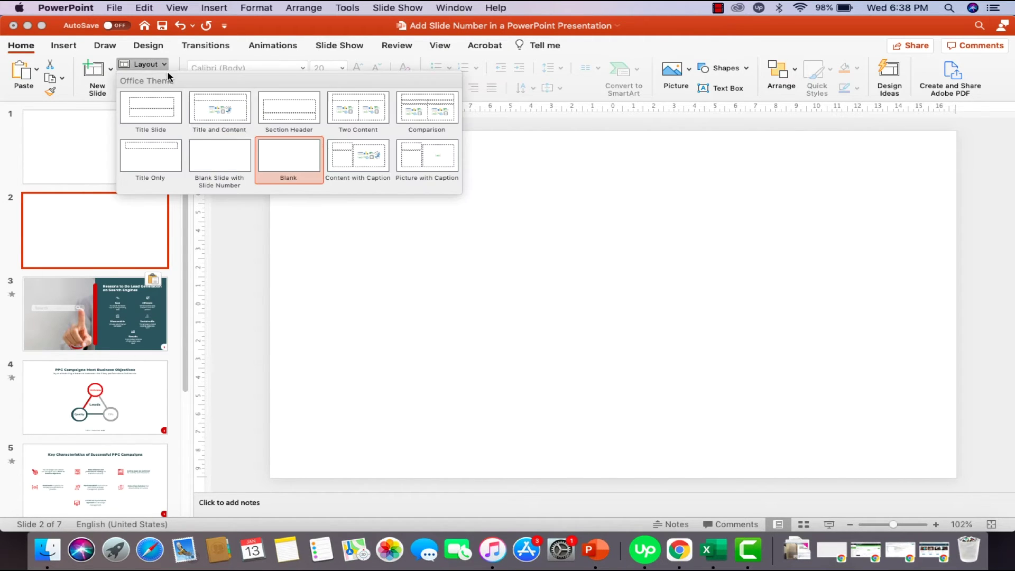
{"action": "left_click", "coordinate": [143, 220]}
{"action": "left_click", "coordinate": [588, 308]}
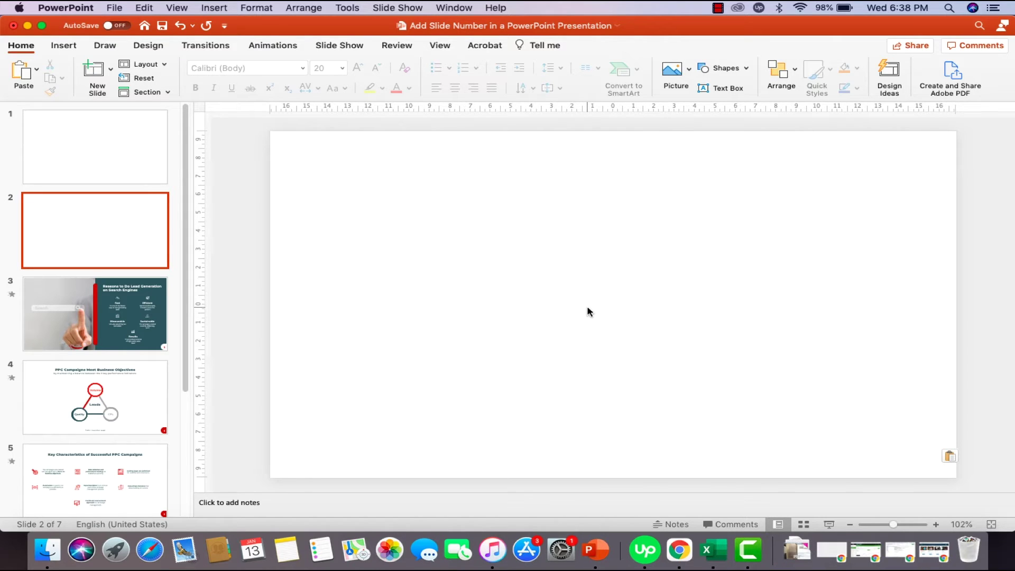
- Draw a text box at slide 2's bottom-right corner and insert the slide number field
{"action": "left_click", "coordinate": [63, 45]}
{"action": "left_click", "coordinate": [632, 74]}
{"action": "left_click_drag", "start_coordinate": [907, 427], "coordinate": [956, 451]}
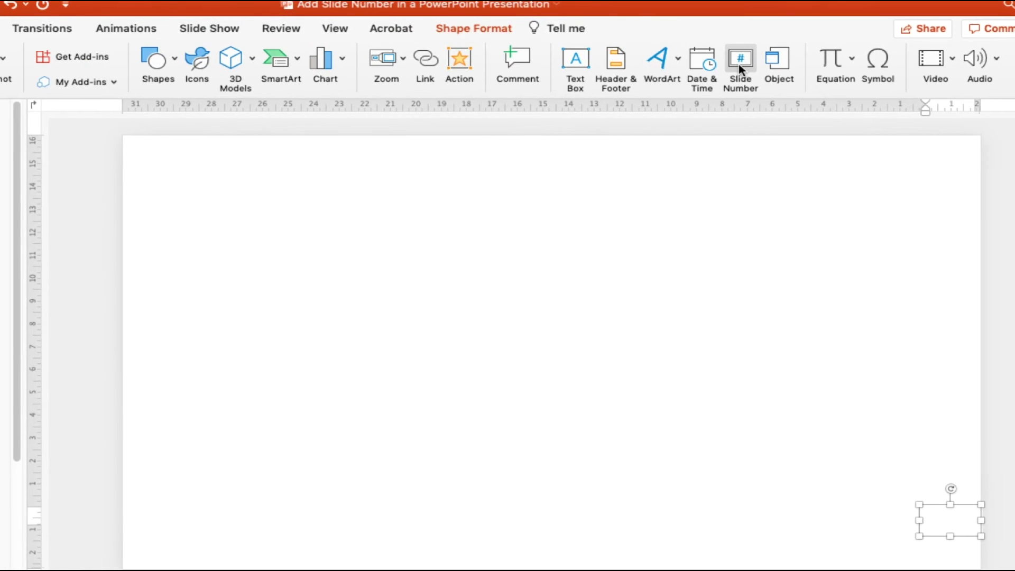
{"action": "left_click", "coordinate": [739, 65]}
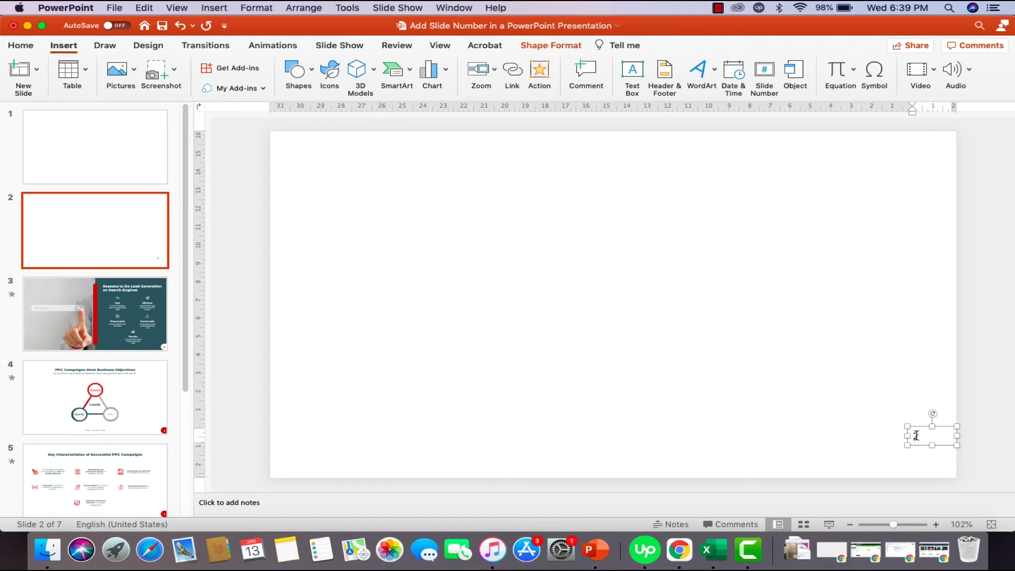
{"action": "left_click", "coordinate": [765, 73]}
{"action": "left_click", "coordinate": [909, 426]}
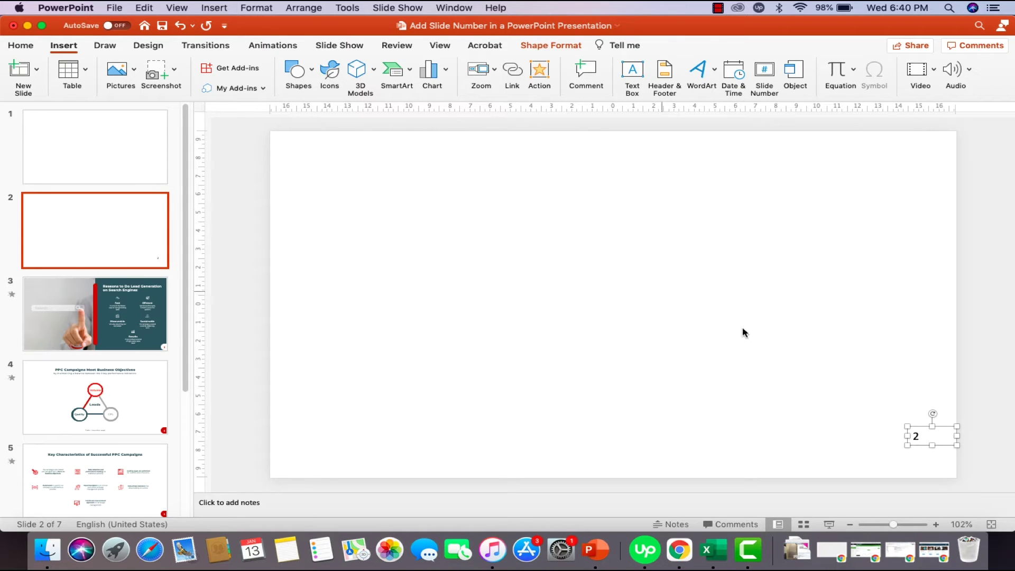
- Make slide 2's number red, bold and centred, then paste a copy as slide 3
{"action": "left_click", "coordinate": [18, 47]}
{"action": "left_click", "coordinate": [396, 87]}
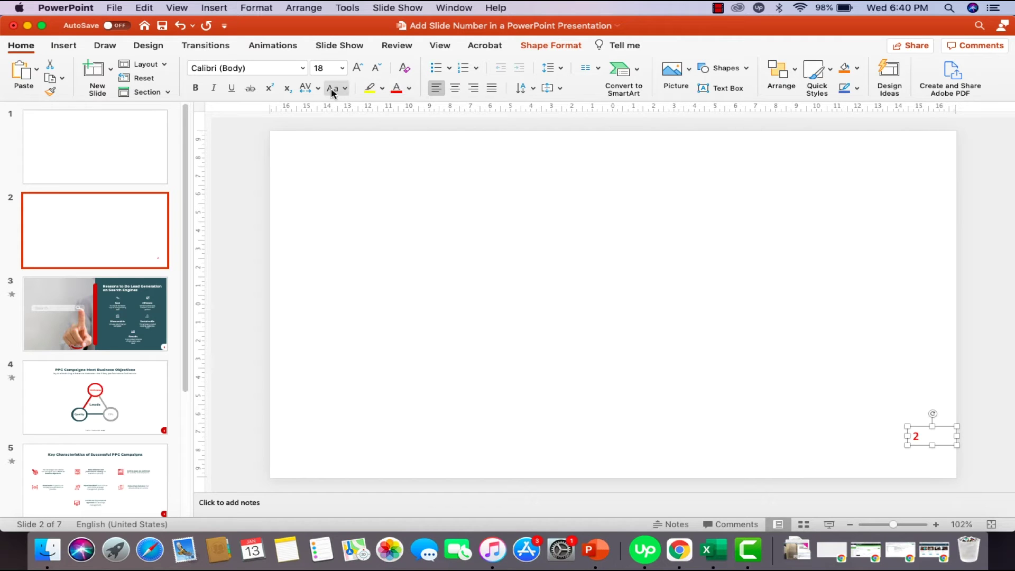
{"action": "left_click", "coordinate": [196, 87]}
{"action": "left_click", "coordinate": [455, 88]}
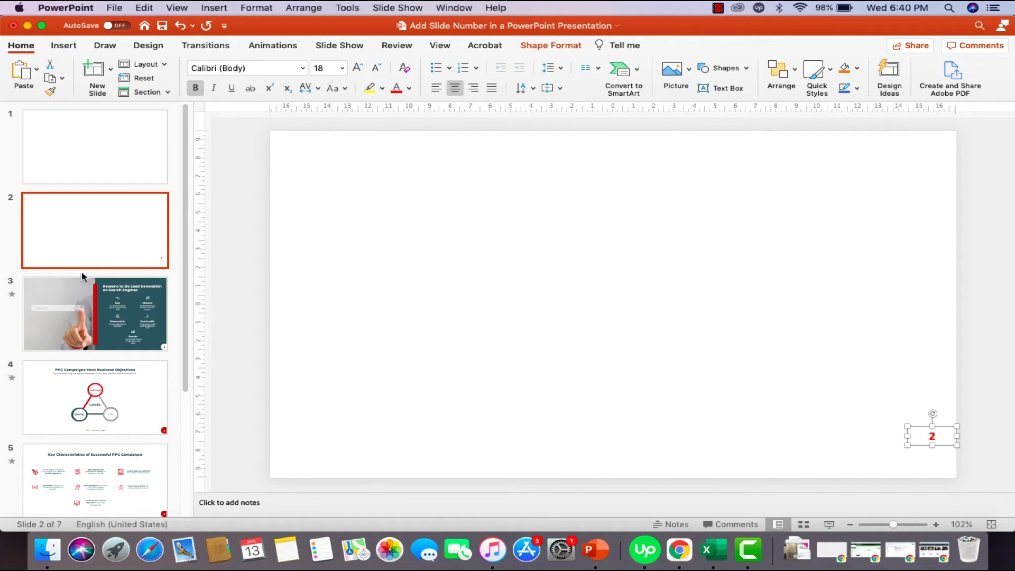
{"action": "left_click", "coordinate": [88, 244]}
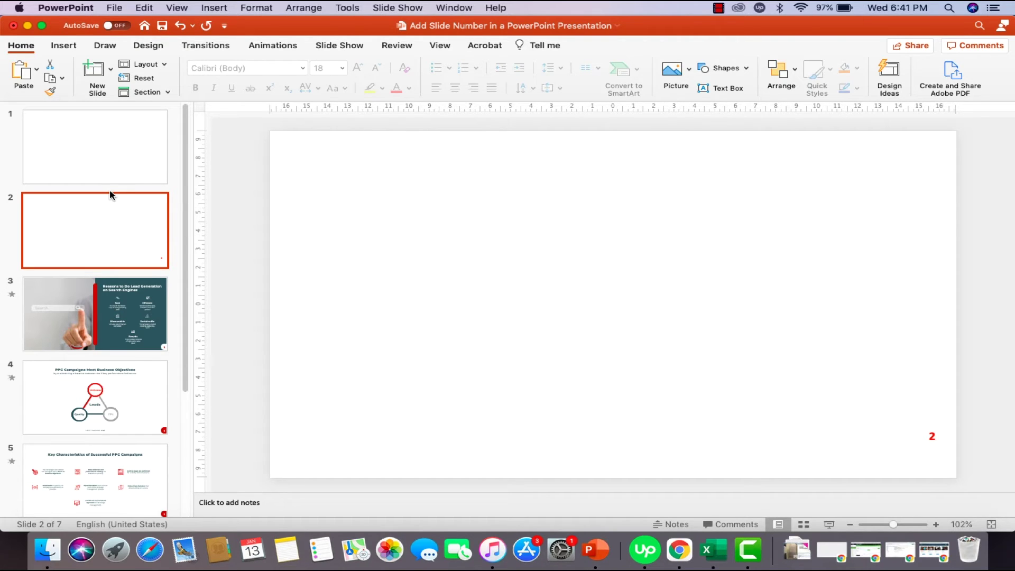
{"action": "key", "text": "super+v"}
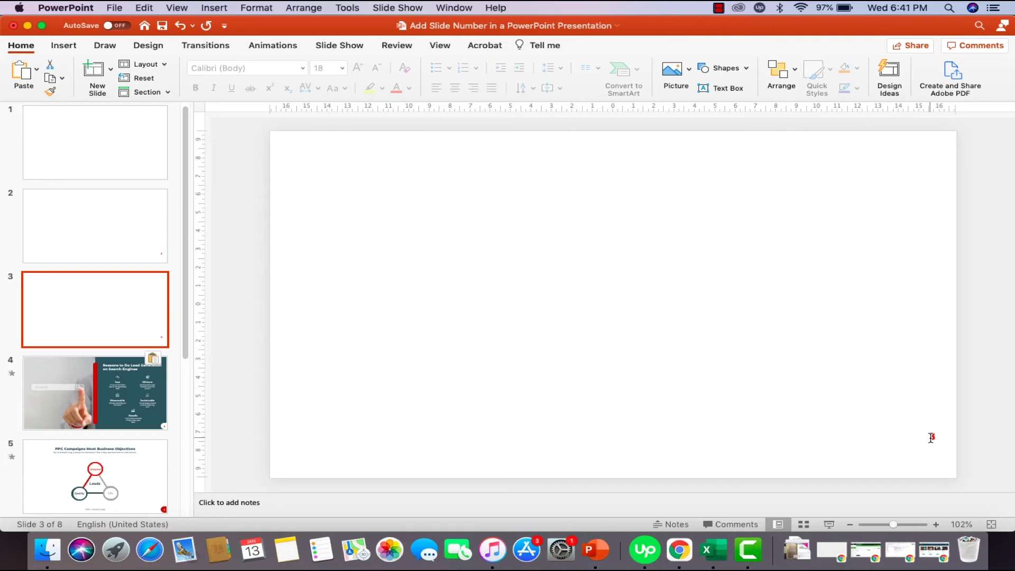
- Add another blank slide after slide 3, then verify the numbers on slides 2–7
{"action": "left_click", "coordinate": [119, 302]}
{"action": "key", "text": "super+v"}
{"action": "key", "text": "super+v"}
{"action": "key", "text": "super+v"}
{"action": "key", "text": "super+v"}
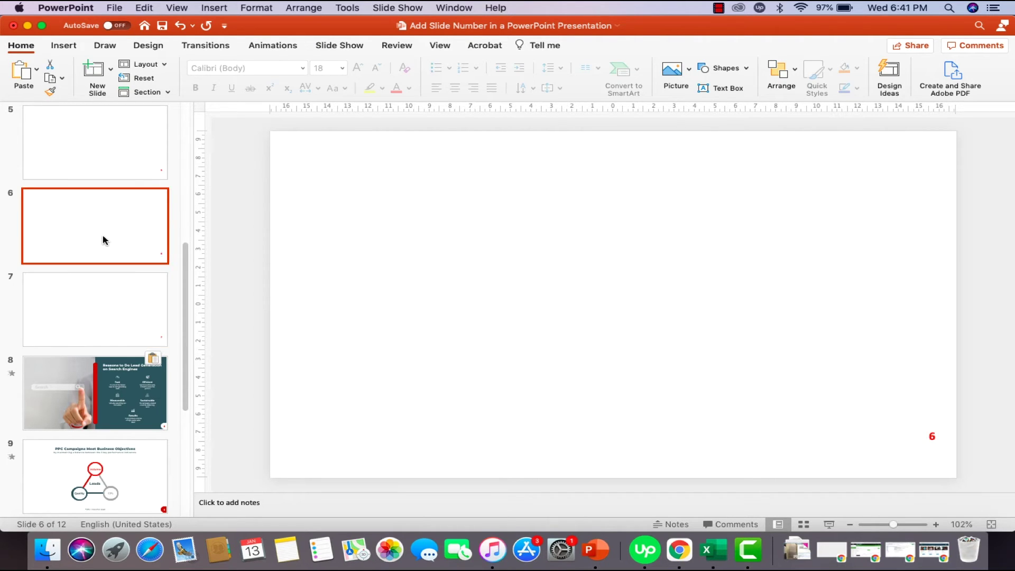
{"action": "left_click", "coordinate": [122, 308]}
{"action": "left_click", "coordinate": [122, 236]}
{"action": "scroll", "coordinate": [113, 184], "scroll_direction": "up", "scroll_amount": 2}
{"action": "left_click", "coordinate": [113, 202]}
{"action": "left_click", "coordinate": [107, 127]}
{"action": "scroll", "coordinate": [132, 194], "scroll_direction": "up", "scroll_amount": 5}
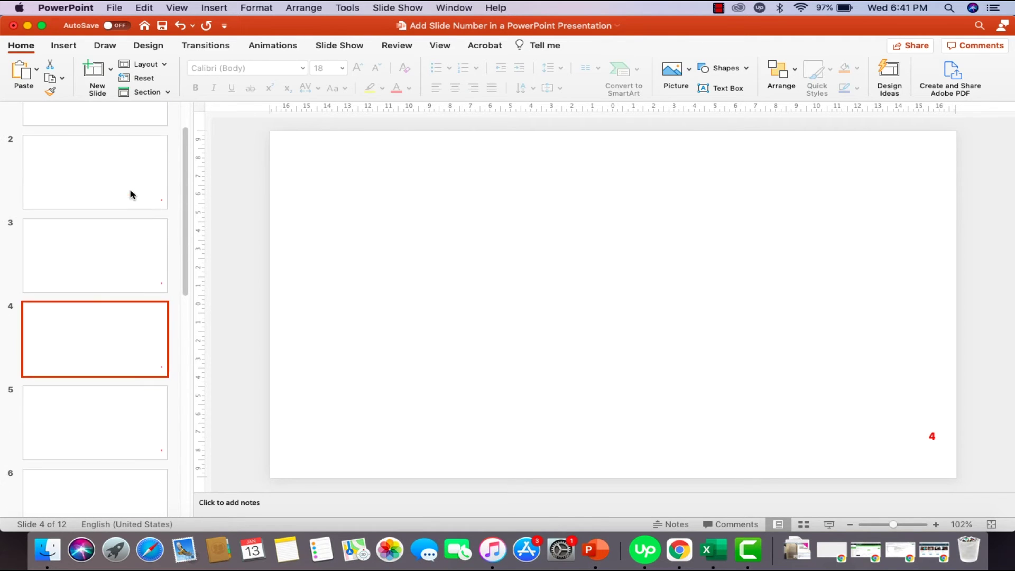
{"action": "left_click", "coordinate": [122, 236]}
{"action": "left_click", "coordinate": [129, 184]}
{"action": "scroll", "coordinate": [128, 206], "scroll_direction": "up", "scroll_amount": 3}
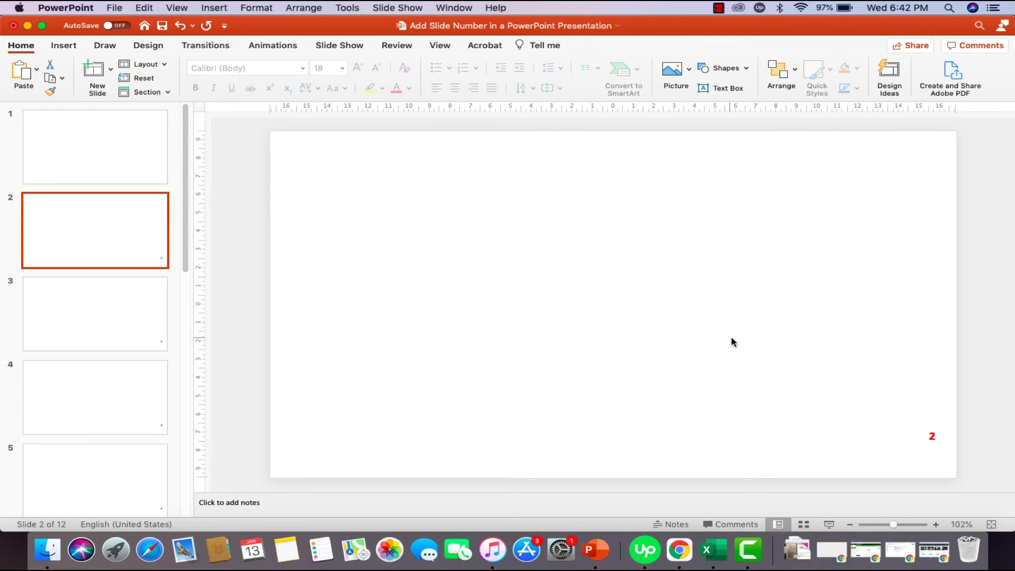
{"action": "left_click", "coordinate": [925, 438]}
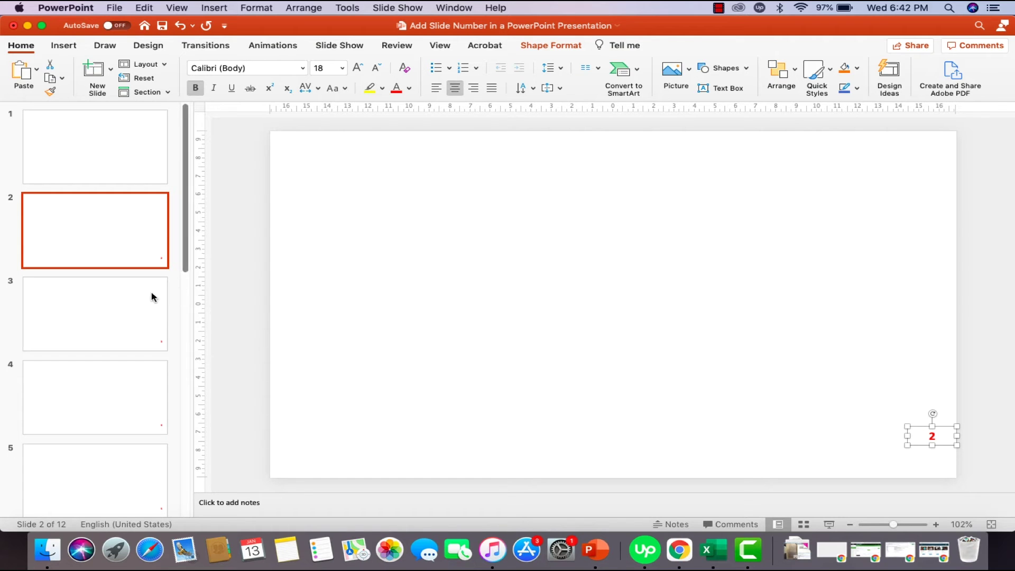
- Check the red numbers on designed slides 8 and 11
{"action": "scroll", "coordinate": [118, 312], "scroll_direction": "down", "scroll_amount": 3}
{"action": "scroll", "coordinate": [119, 312], "scroll_direction": "down", "scroll_amount": 5}
{"action": "left_click", "coordinate": [118, 328]}
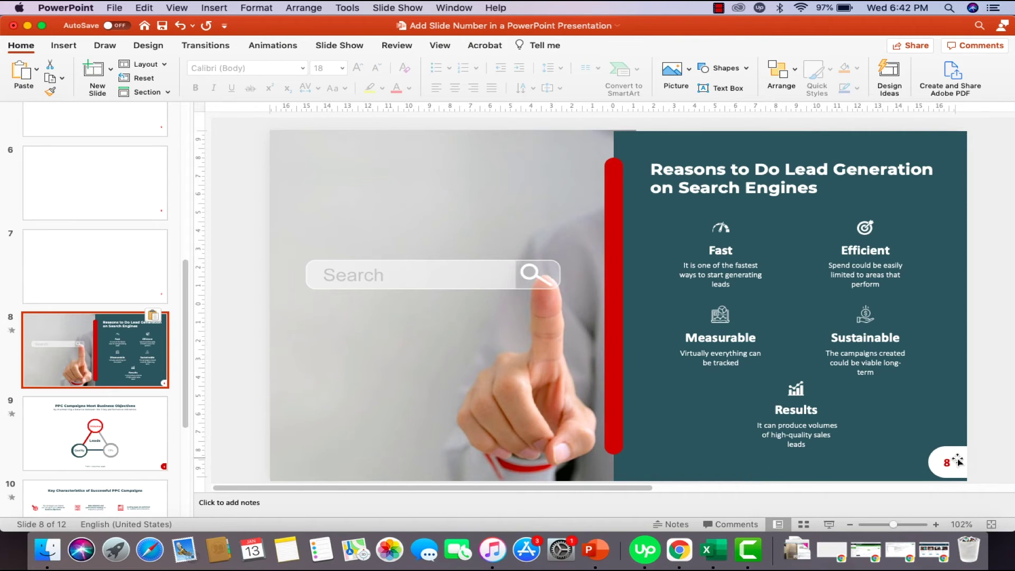
{"action": "scroll", "coordinate": [930, 469], "scroll_direction": "down", "scroll_amount": 3}
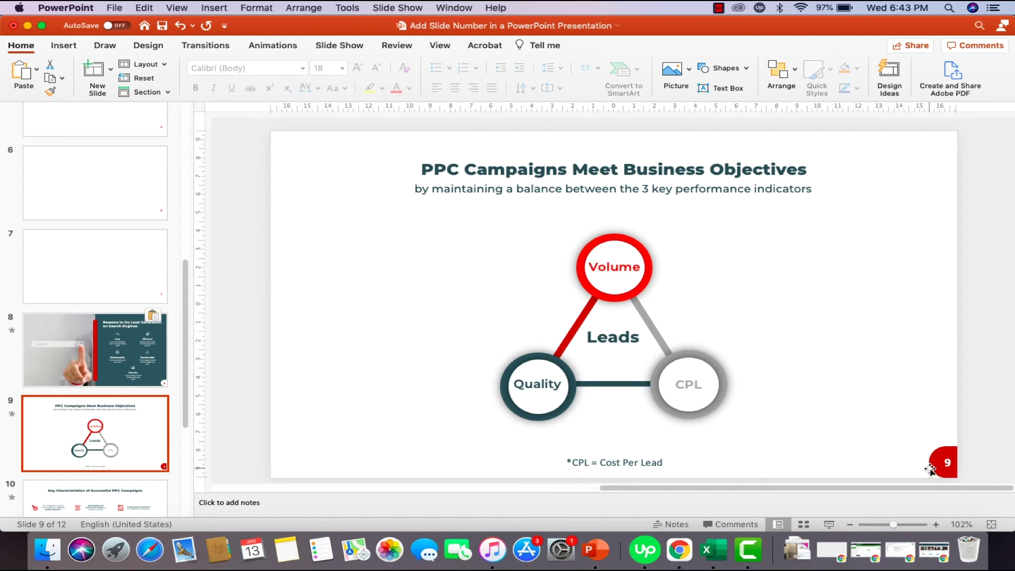
{"action": "scroll", "coordinate": [906, 442], "scroll_direction": "down", "scroll_amount": 2}
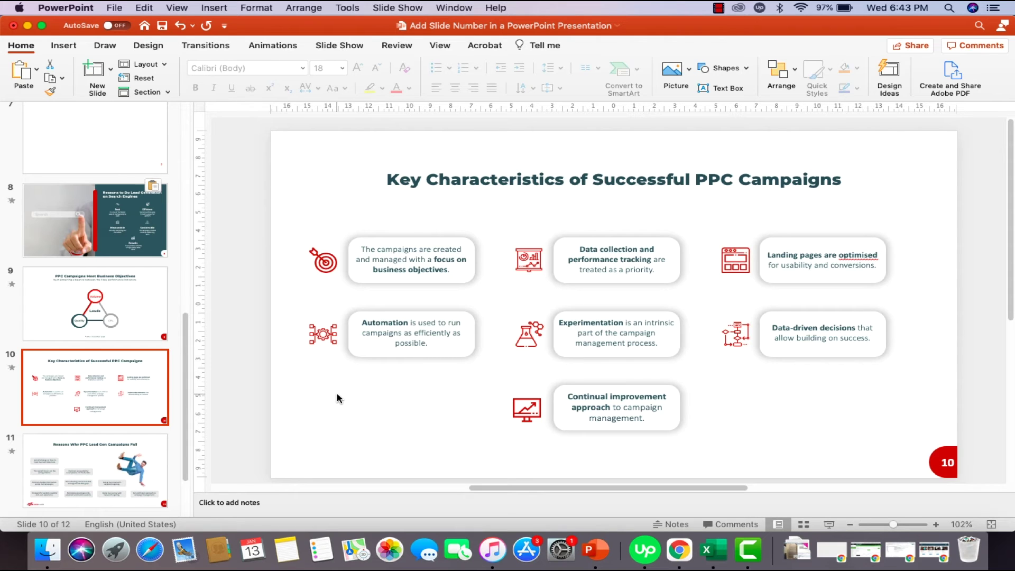
{"action": "left_click", "coordinate": [109, 468]}
- Step through slides 8, 9, 10 and 11, then show blank slide 7
{"action": "left_click", "coordinate": [97, 226]}
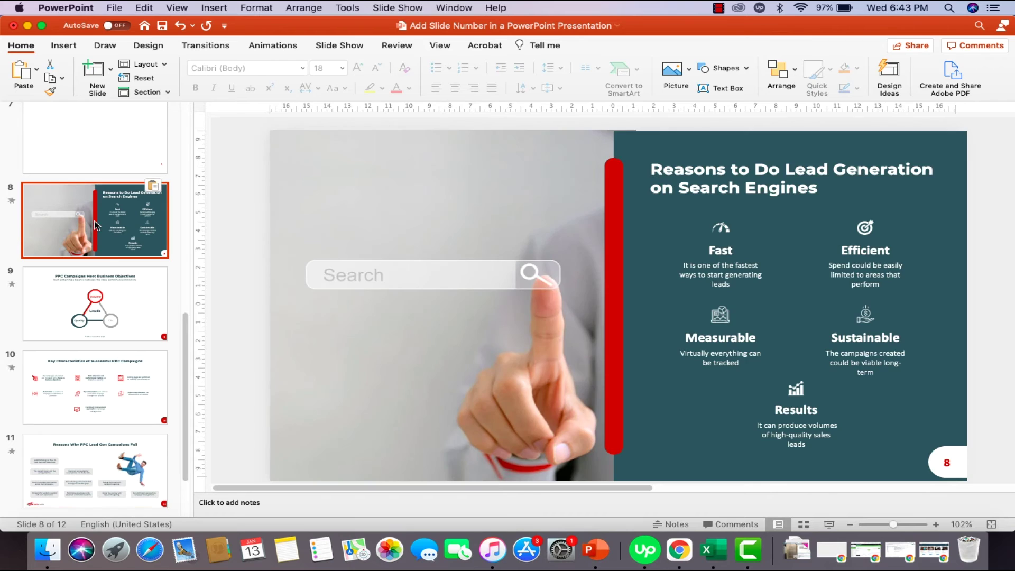
{"action": "left_click", "coordinate": [99, 304]}
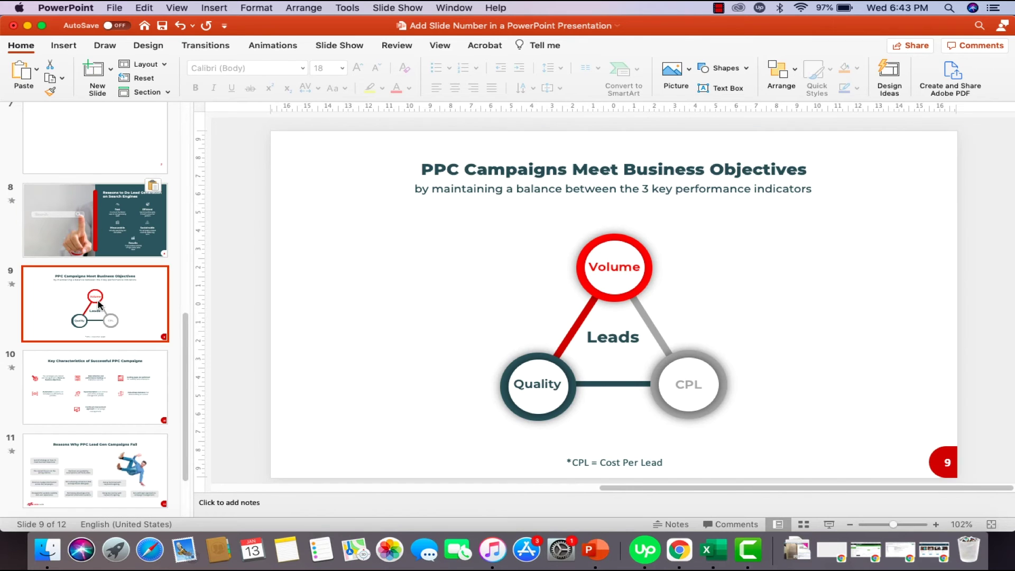
{"action": "left_click", "coordinate": [110, 411]}
{"action": "left_click", "coordinate": [108, 474]}
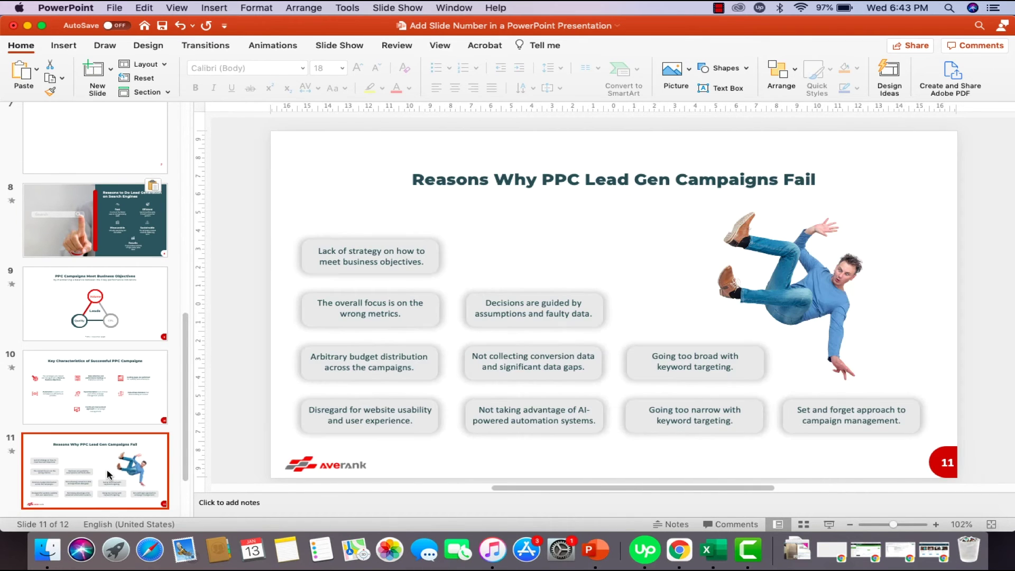
{"action": "scroll", "coordinate": [95, 423], "scroll_direction": "down", "scroll_amount": 2}
{"action": "scroll", "coordinate": [93, 396], "scroll_direction": "up", "scroll_amount": 3}
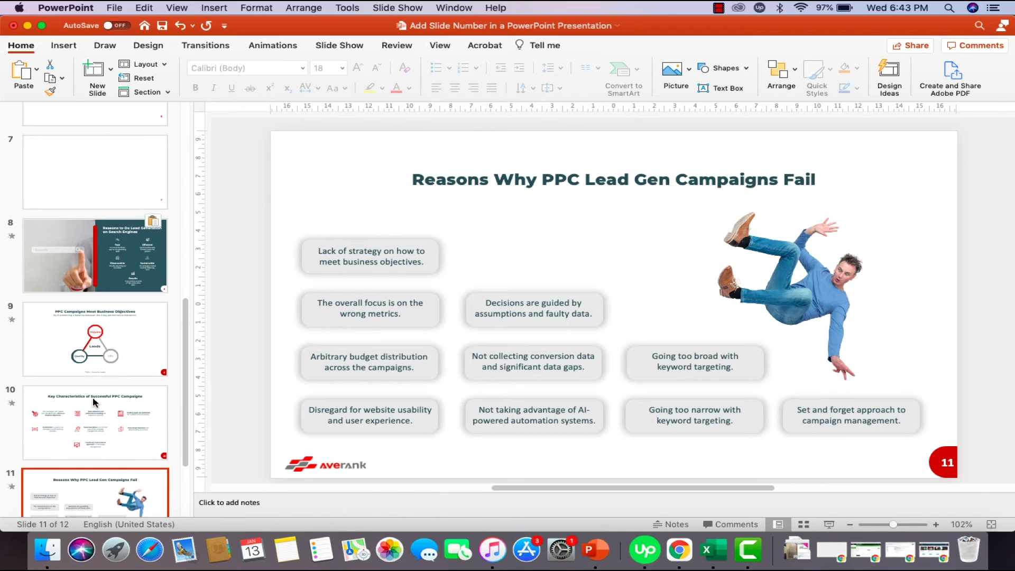
{"action": "left_click", "coordinate": [110, 169]}
{"action": "left_click", "coordinate": [63, 45]}
- Draw a rounded rectangle over the number 7 and send it to the back
{"action": "left_click", "coordinate": [296, 83]}
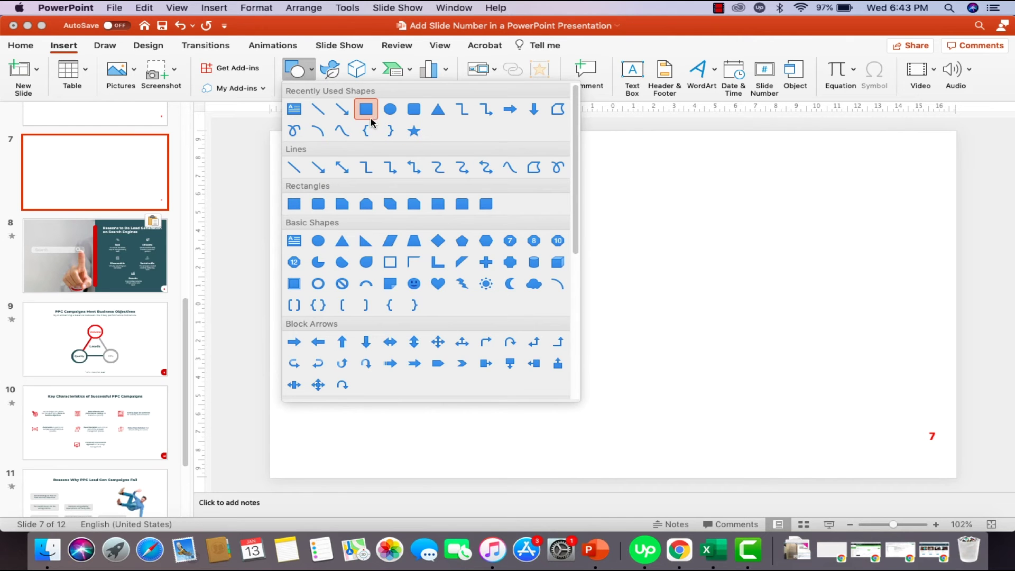
{"action": "left_click", "coordinate": [415, 117]}
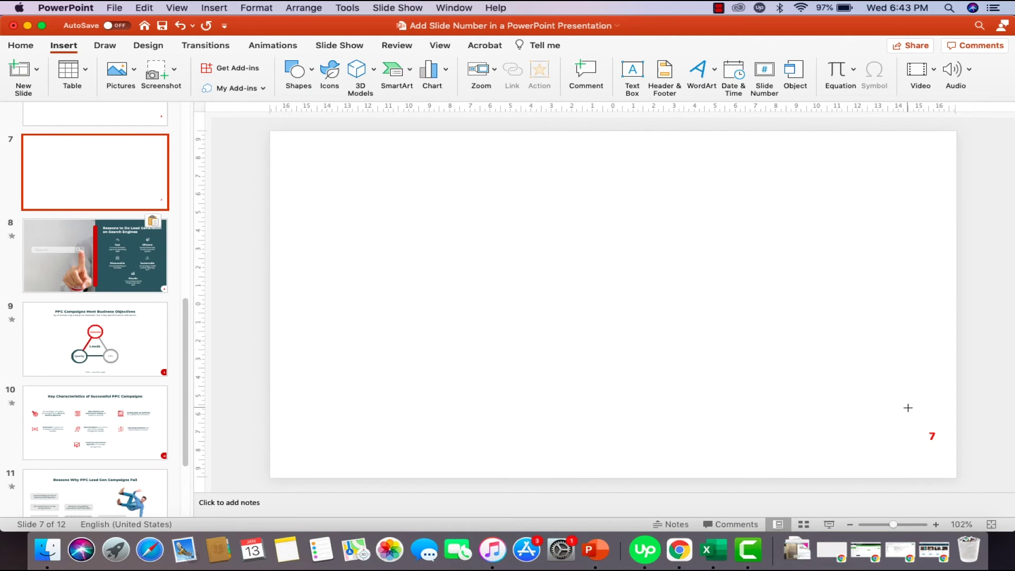
{"action": "left_click_drag", "start_coordinate": [909, 407], "coordinate": [957, 455]}
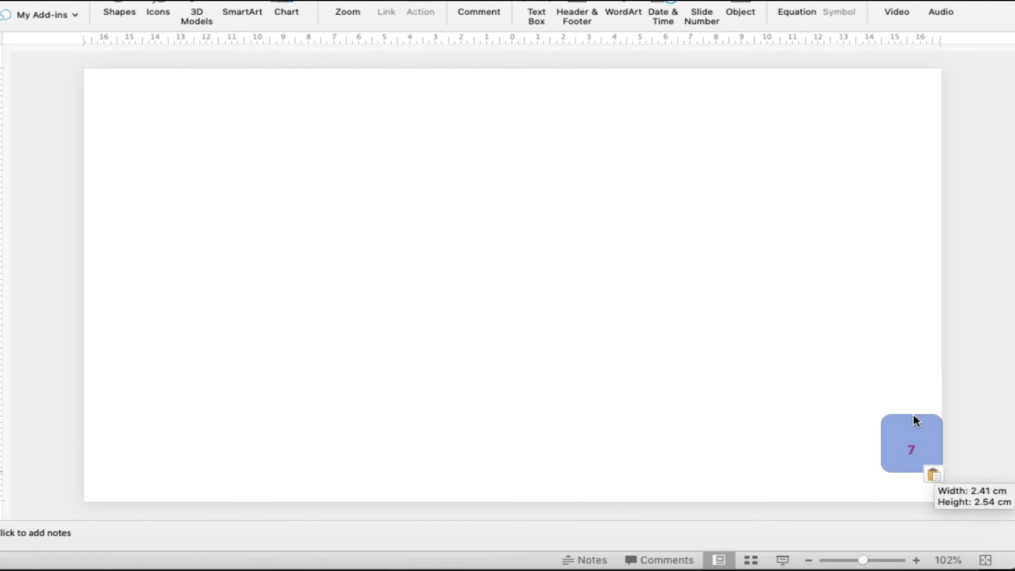
{"action": "left_click_drag", "start_coordinate": [915, 418], "coordinate": [952, 444]}
{"action": "right_click", "coordinate": [928, 433]}
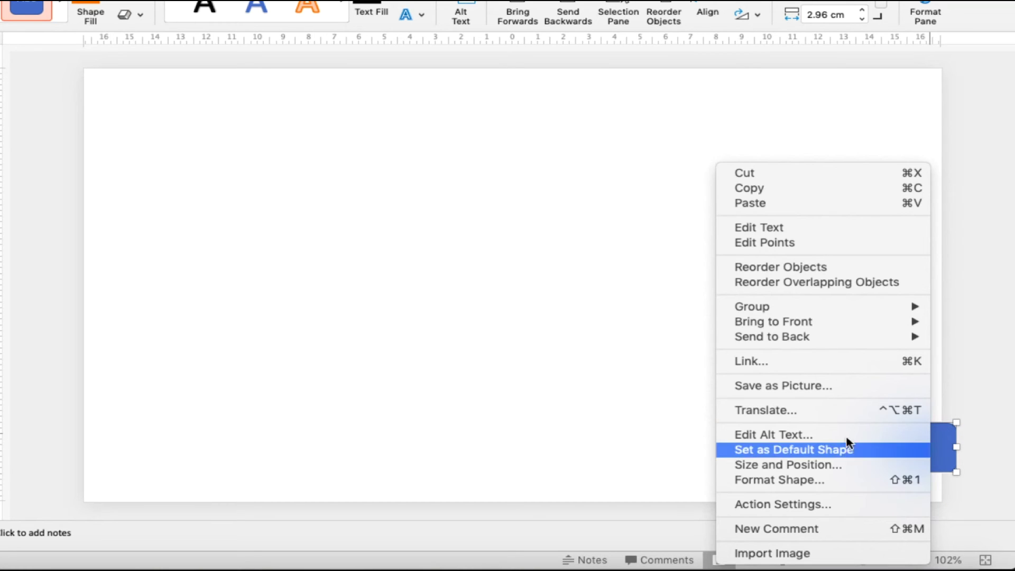
{"action": "mouse_move", "coordinate": [779, 338]}
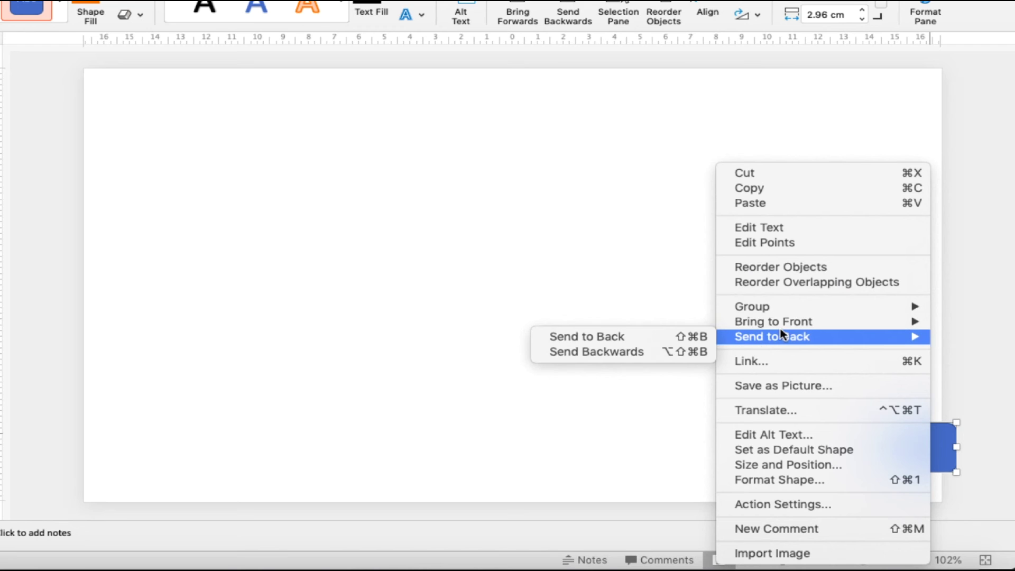
{"action": "left_click", "coordinate": [667, 336]}
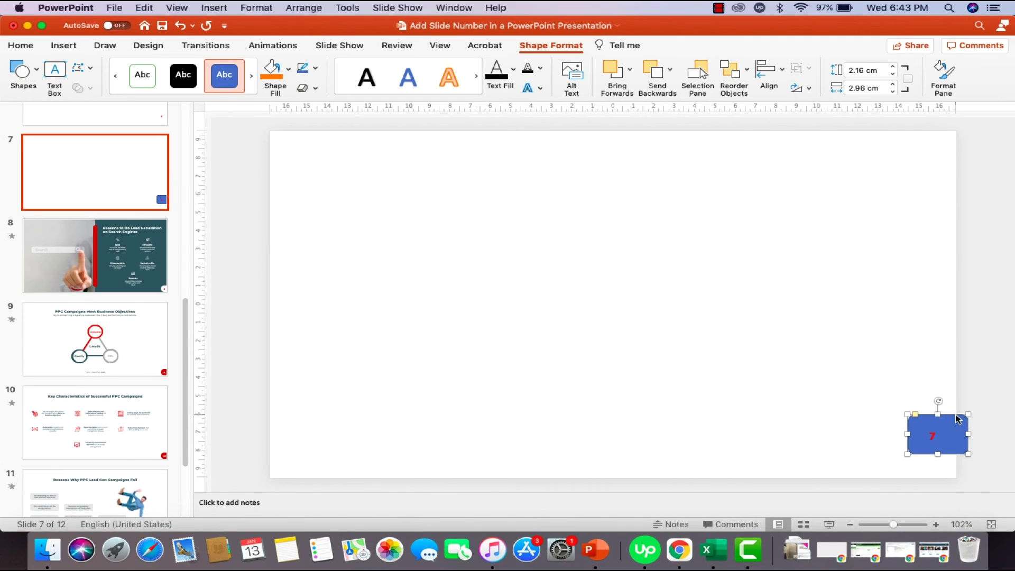
- Give the rounded rectangle a dark red solid fill via Format Shape
{"action": "right_click", "coordinate": [952, 423]}
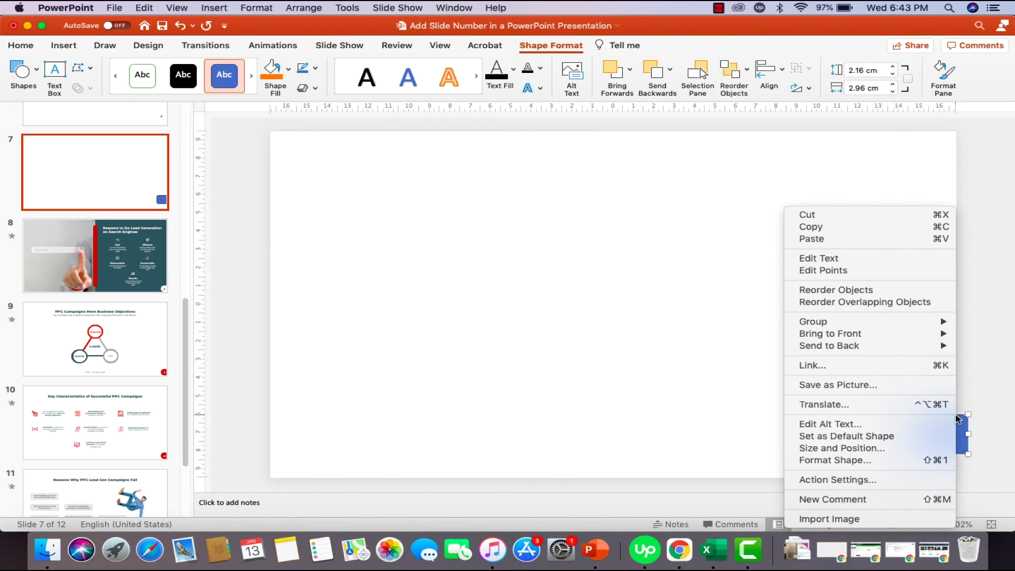
{"action": "left_click", "coordinate": [852, 461]}
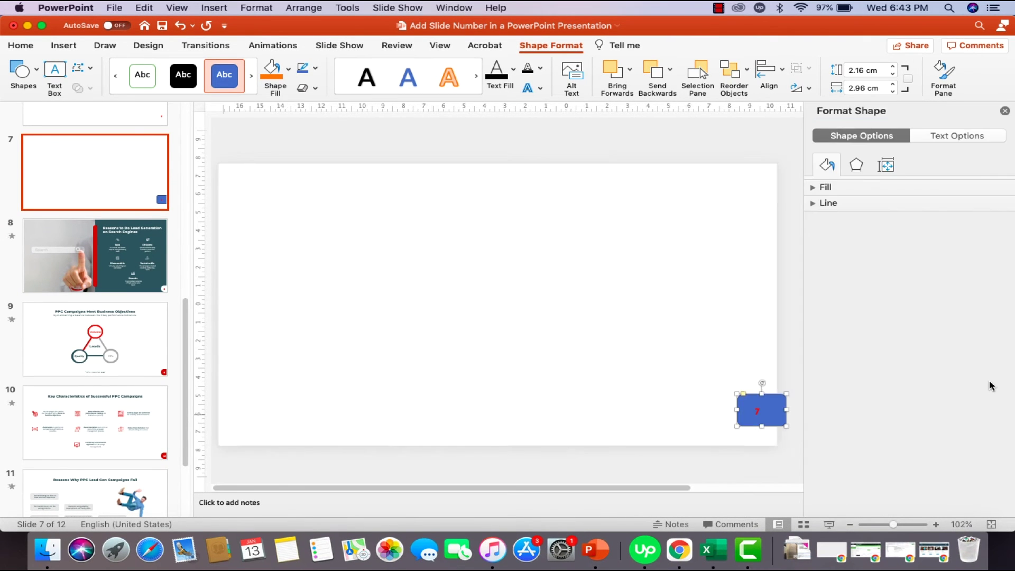
{"action": "left_click", "coordinate": [814, 187]}
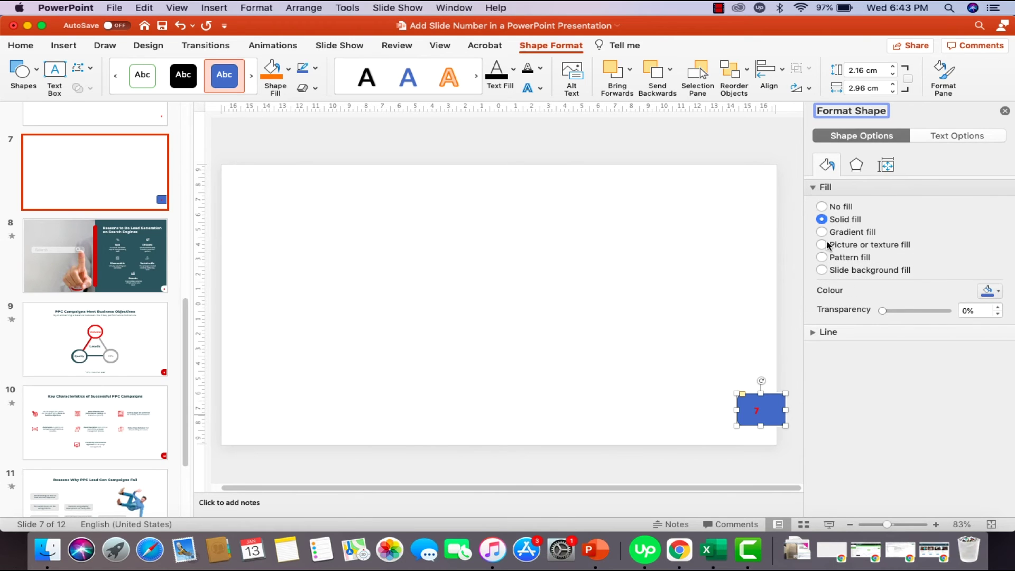
{"action": "left_click", "coordinate": [817, 332]}
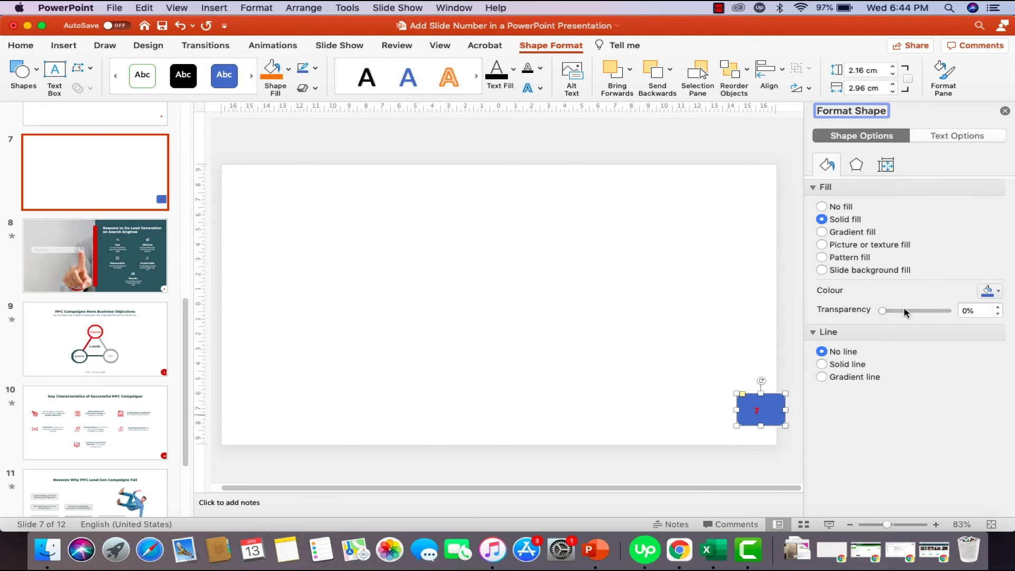
{"action": "left_click", "coordinate": [991, 291]}
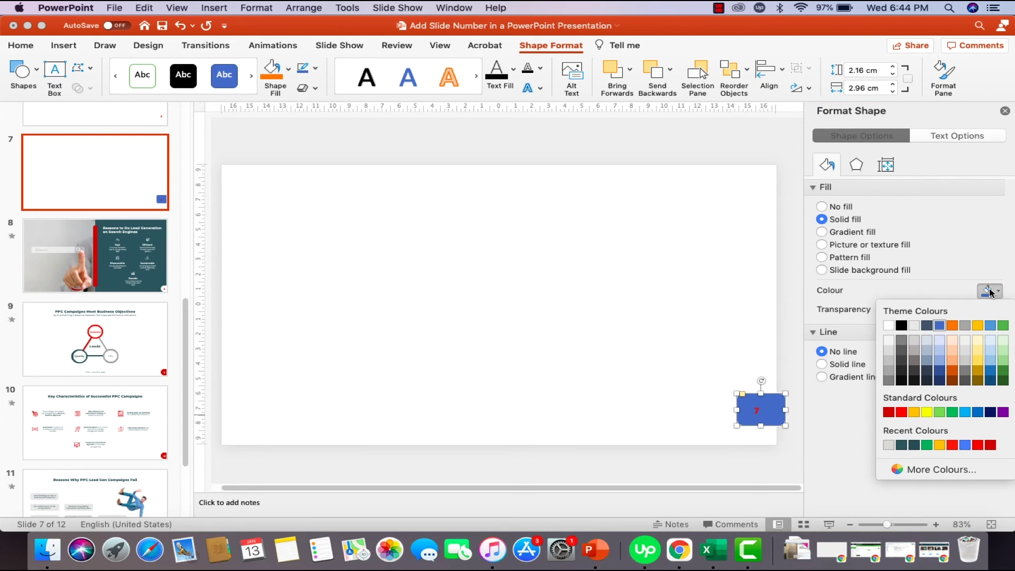
{"action": "left_click", "coordinate": [888, 412]}
- Set the number 7's font colour to white
{"action": "left_click", "coordinate": [757, 410]}
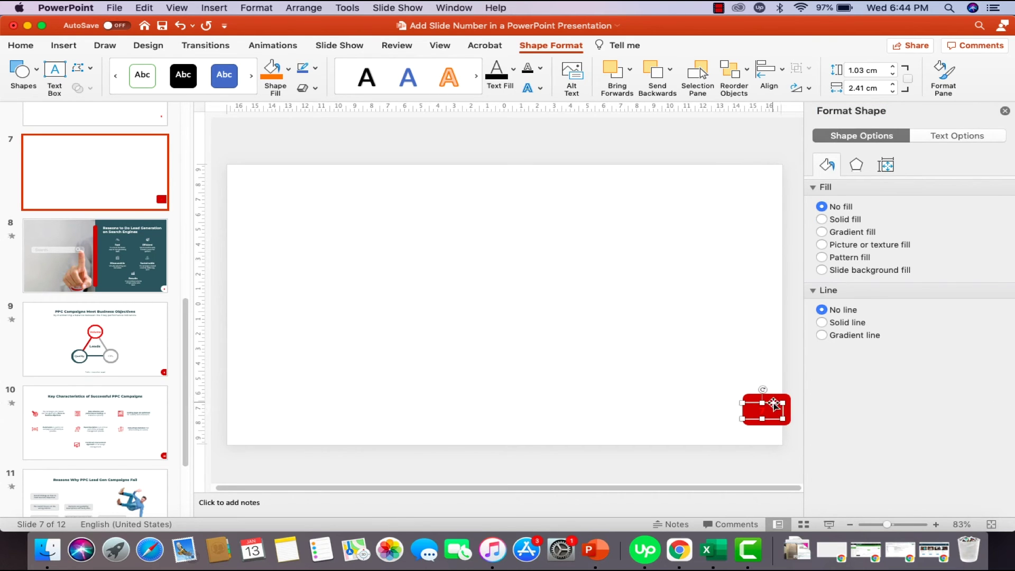
{"action": "left_click", "coordinate": [26, 49]}
{"action": "left_click", "coordinate": [411, 89]}
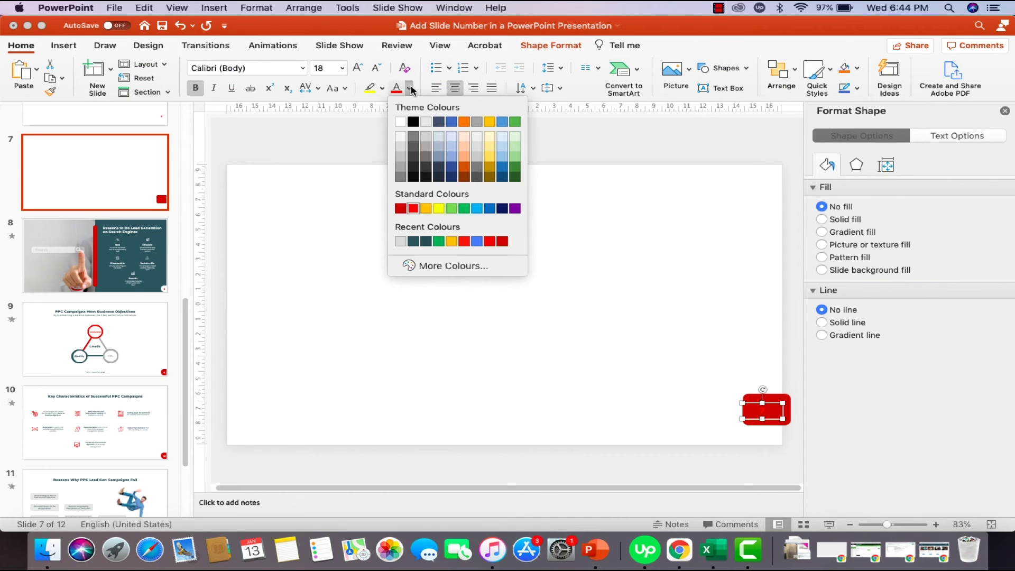
{"action": "left_click", "coordinate": [400, 121]}
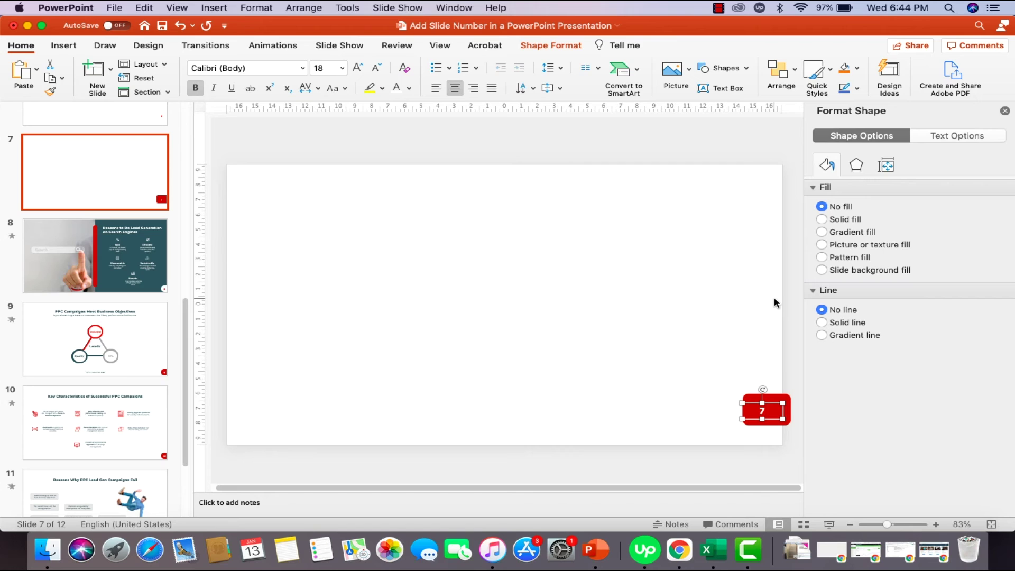
{"action": "left_click", "coordinate": [772, 393]}
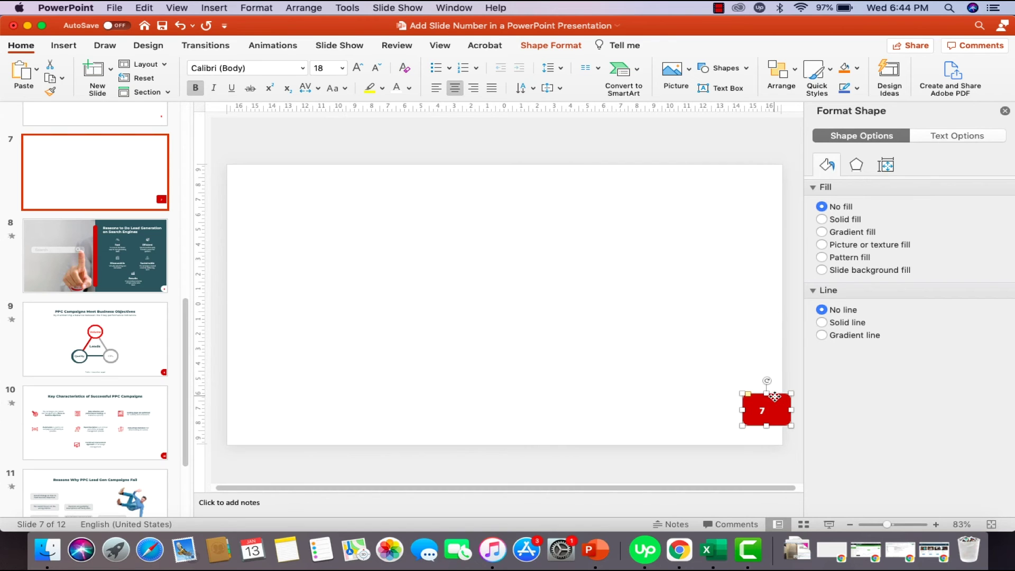